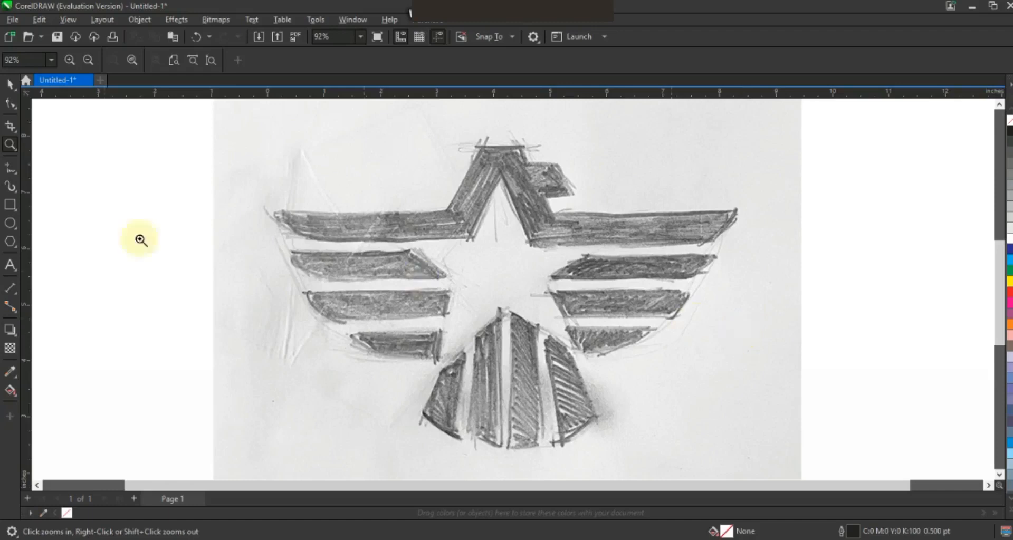
# Draw a five-sided polygon about 3.57 by 3.39 in over the sketch and give it a 4 pt outline
pyautogui.click(11, 244)
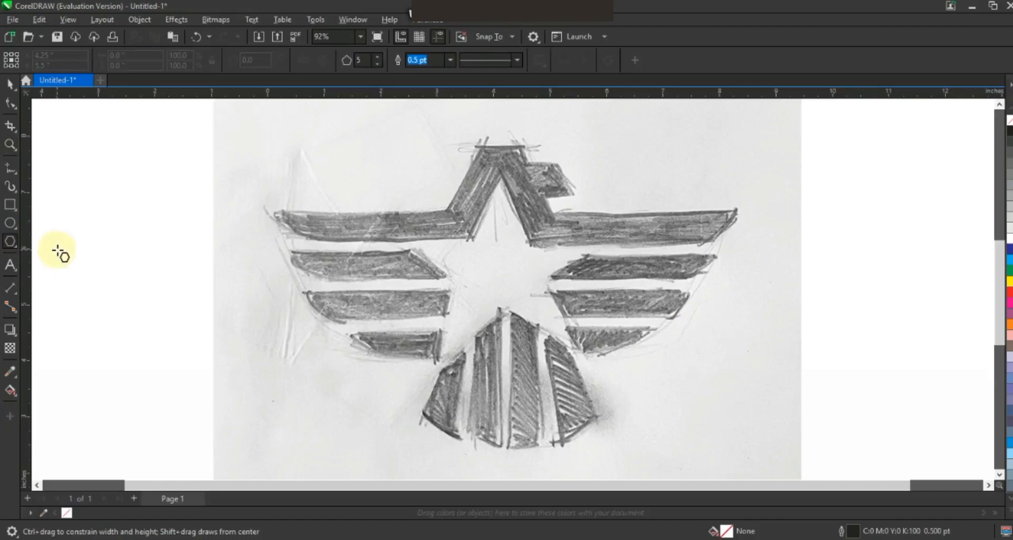
pyautogui.moveTo(321, 185); pyautogui.dragTo(401, 389)
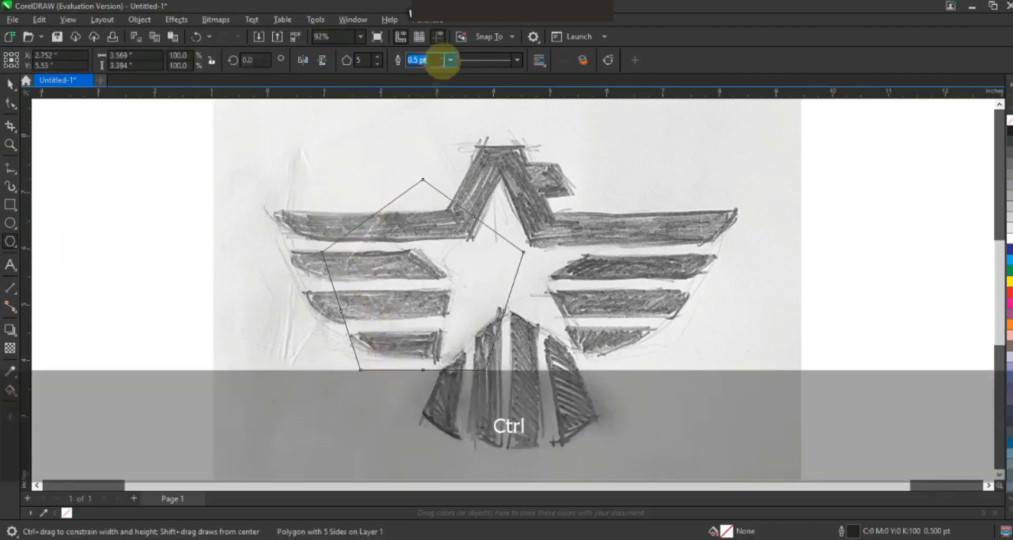
pyautogui.click(450, 60)
pyautogui.click(428, 152)
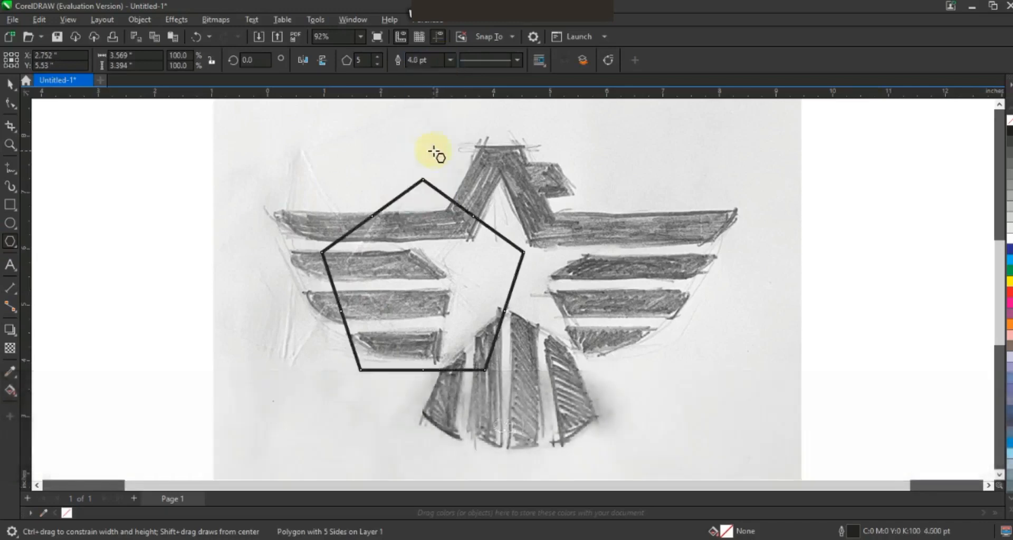
# Reshape the pentagon into a five-pointed star and fit it onto the star area at the sketch's centre
pyautogui.click(11, 103)
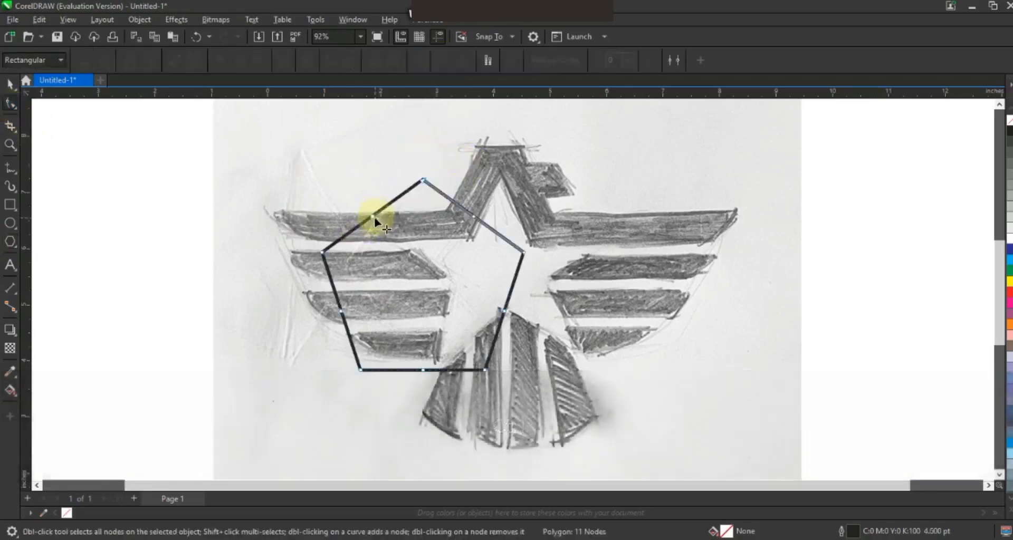
pyautogui.moveTo(375, 220); pyautogui.dragTo(506, 274)
pyautogui.click(11, 85)
pyautogui.click(11, 103)
pyautogui.press('F10')
pyautogui.moveTo(476, 248); pyautogui.dragTo(475, 246)
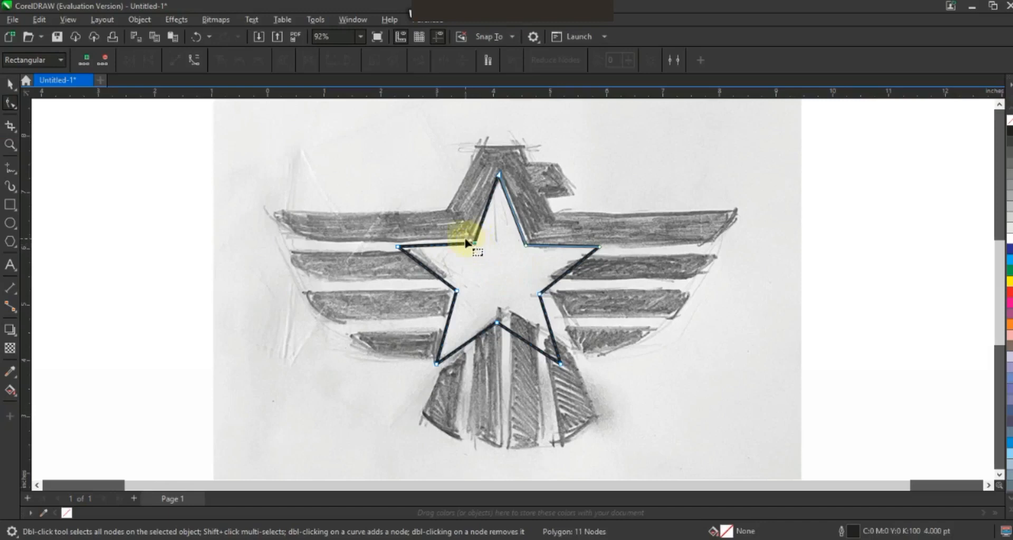
# Fill the star with red
pyautogui.click(10, 84)
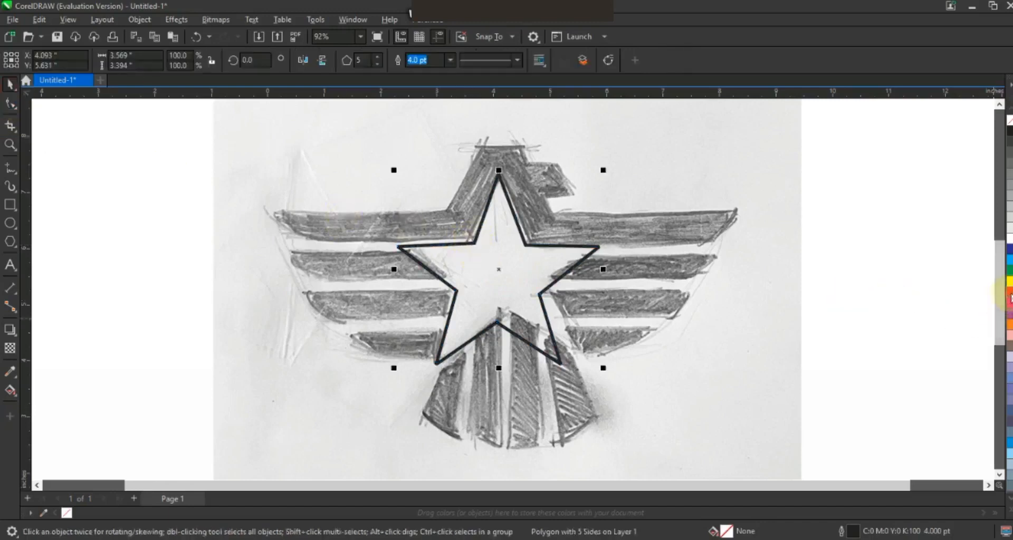
pyautogui.click(1009, 294)
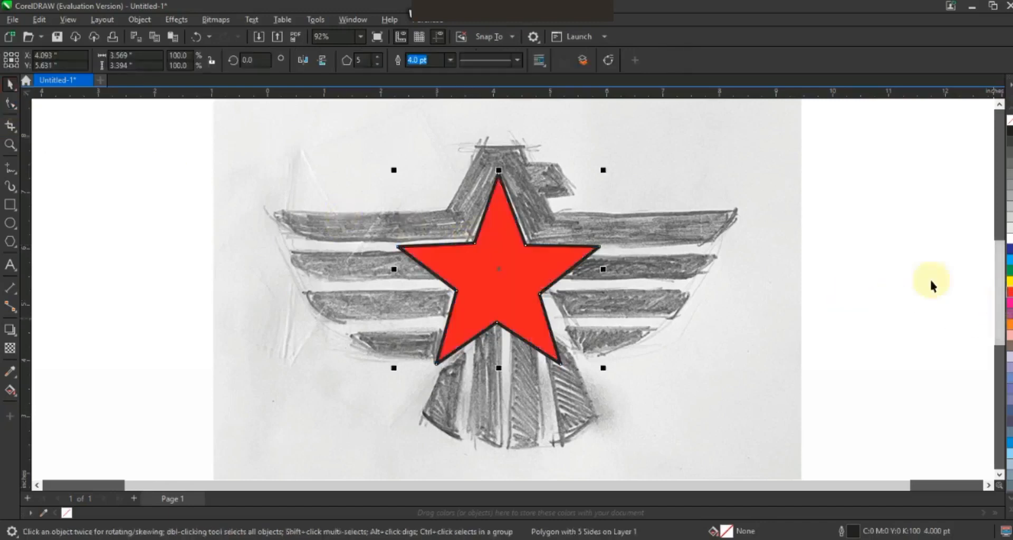
pyautogui.click(152, 274)
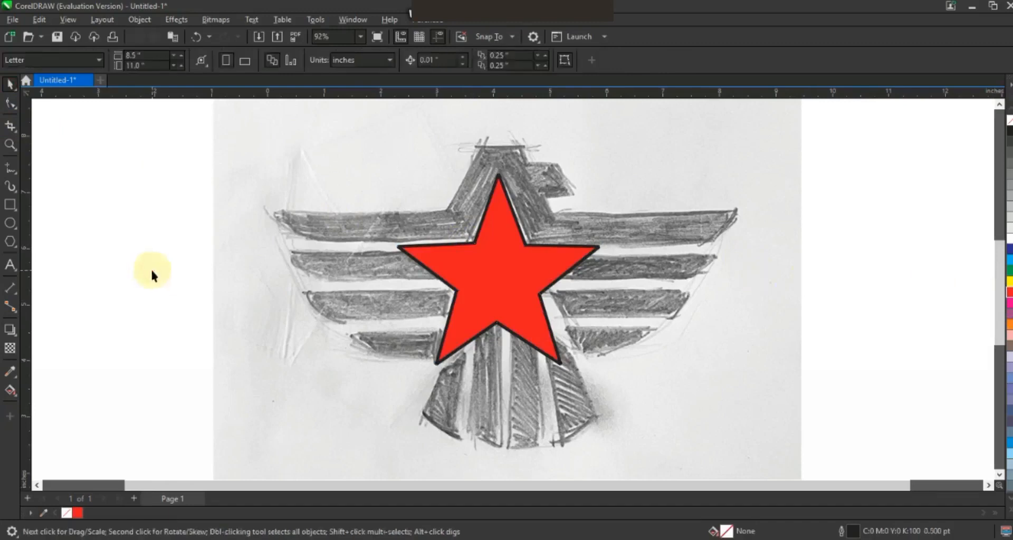
# Draw a rectangle about 3.56 by 0.48 in over the left wing's uppermost stripe and give it a 3 pt outline
pyautogui.click(10, 145)
pyautogui.moveTo(364, 152); pyautogui.dragTo(768, 380)
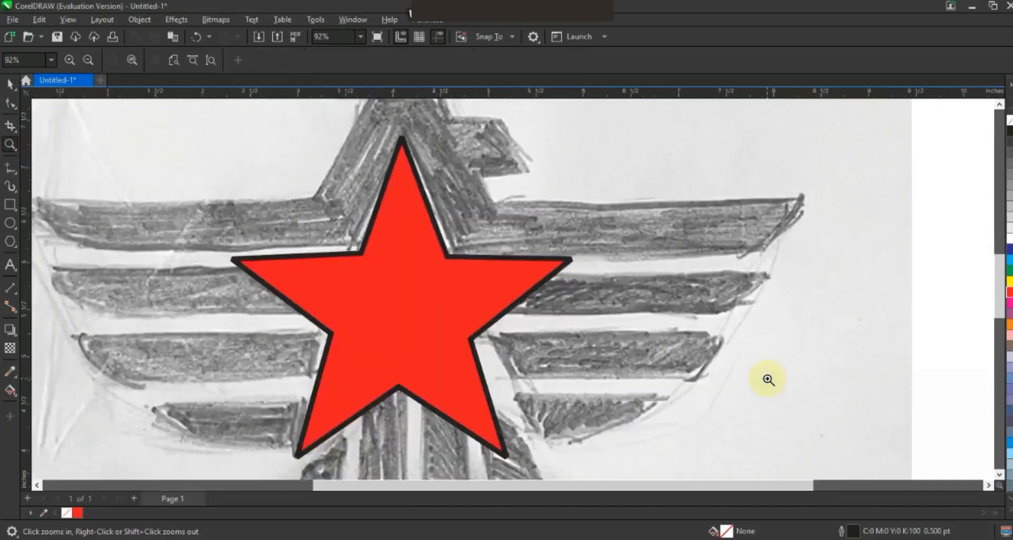
pyautogui.rightClick(508, 267)
pyautogui.moveTo(230, 179); pyautogui.dragTo(659, 371)
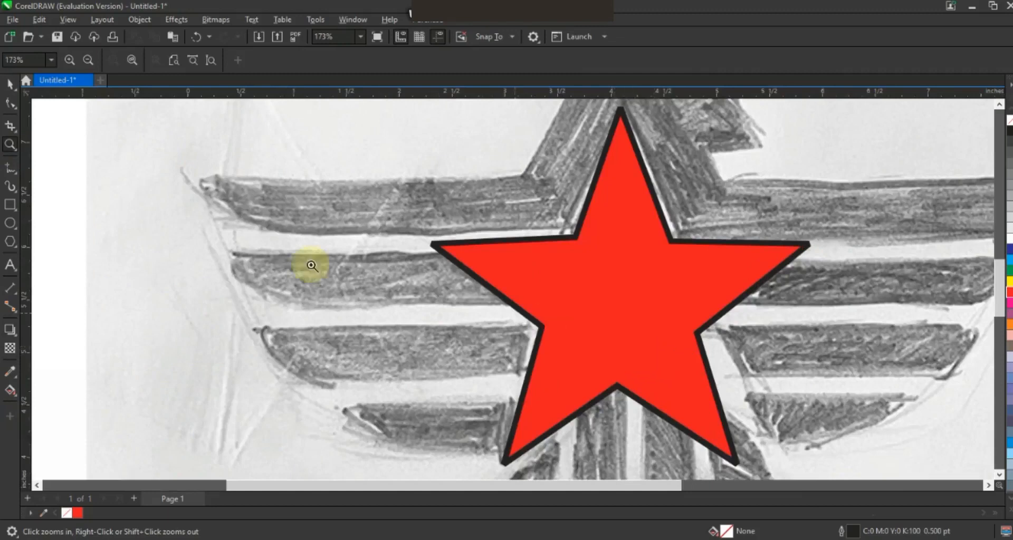
pyautogui.click(11, 205)
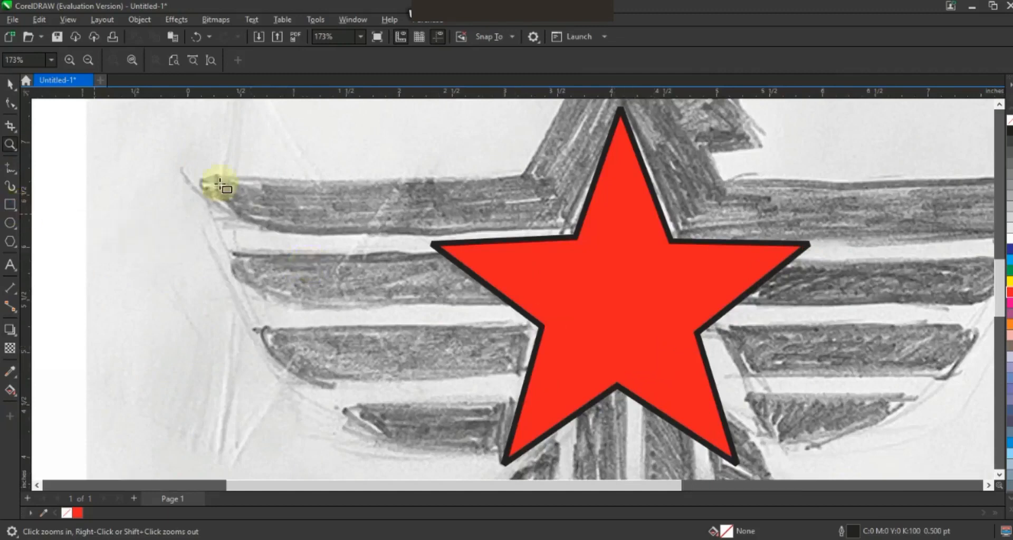
pyautogui.moveTo(193, 178); pyautogui.dragTo(569, 229)
pyautogui.click(10, 84)
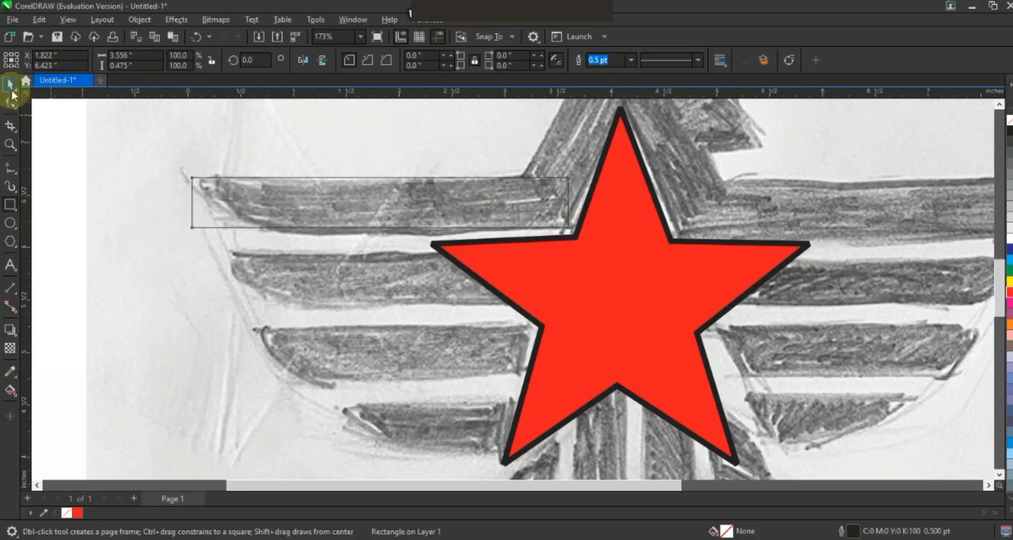
pyautogui.click(631, 60)
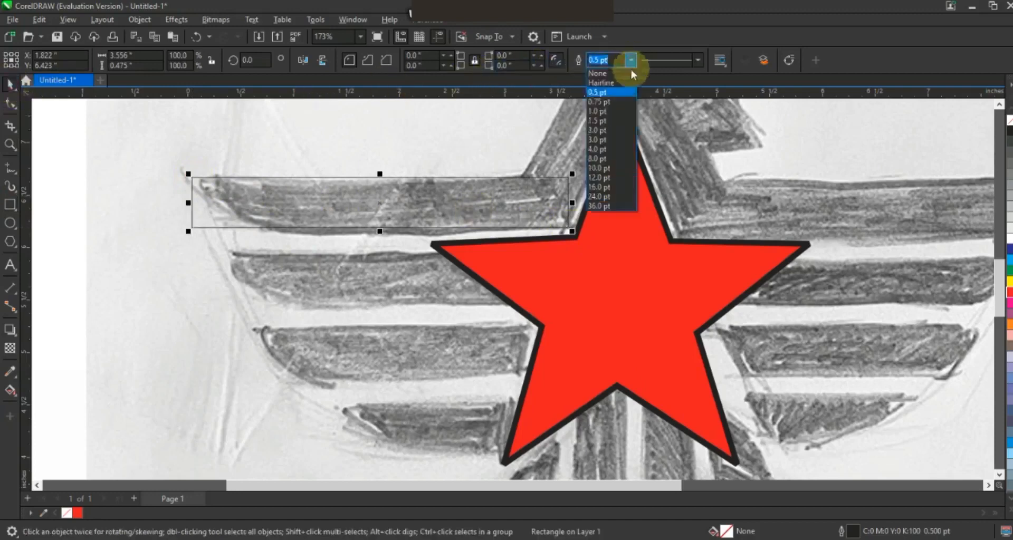
pyautogui.click(599, 139)
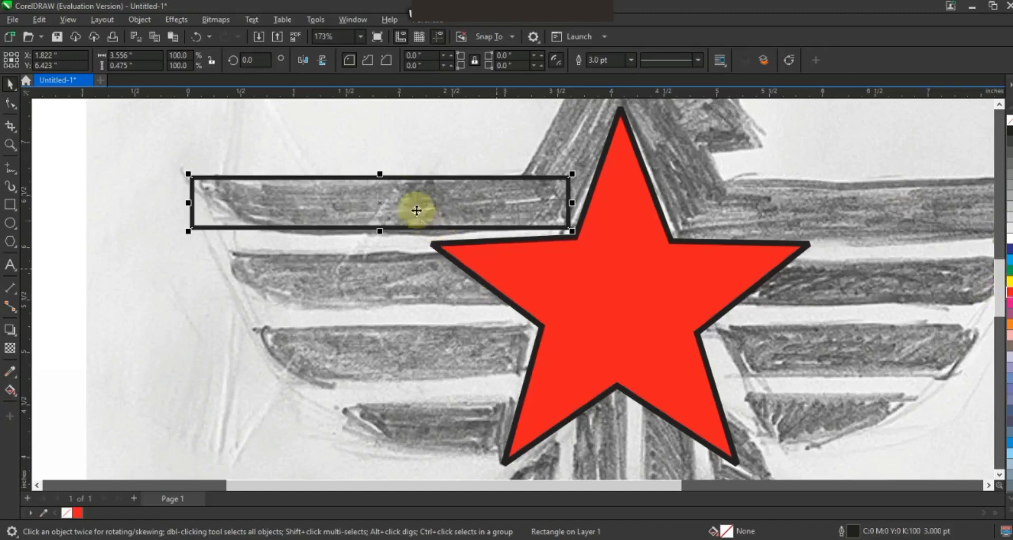
# Copy the rectangle straight down onto the left wing's three lower stripes and weld all four rectangles
pyautogui.moveTo(384, 199); pyautogui.dragTo(385, 269)
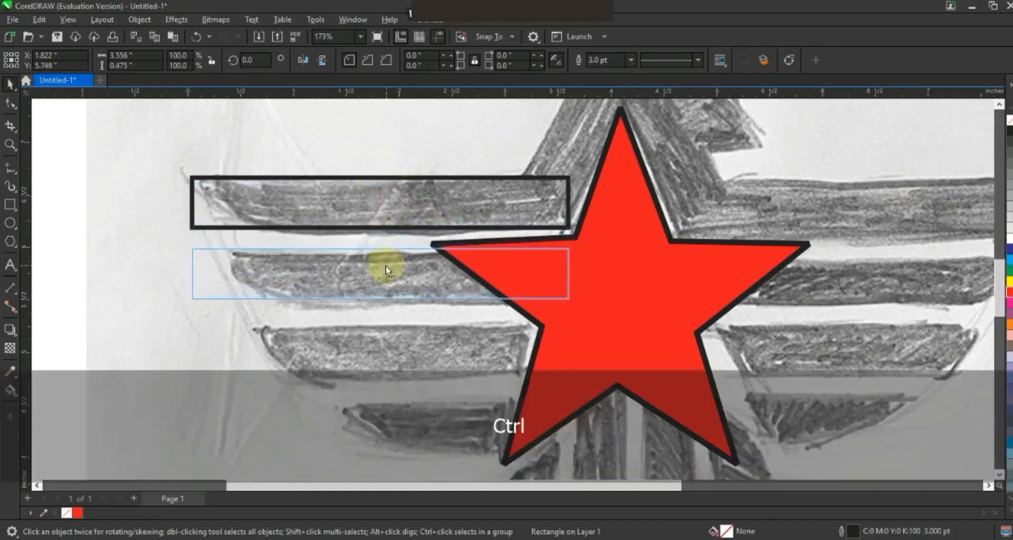
pyautogui.moveTo(385, 267); pyautogui.dragTo(370, 425)
pyautogui.keyDown('shift'); pyautogui.click(266, 355); pyautogui.keyUp('shift')
pyautogui.keyDown('shift'); pyautogui.click(233, 267); pyautogui.keyUp('shift')
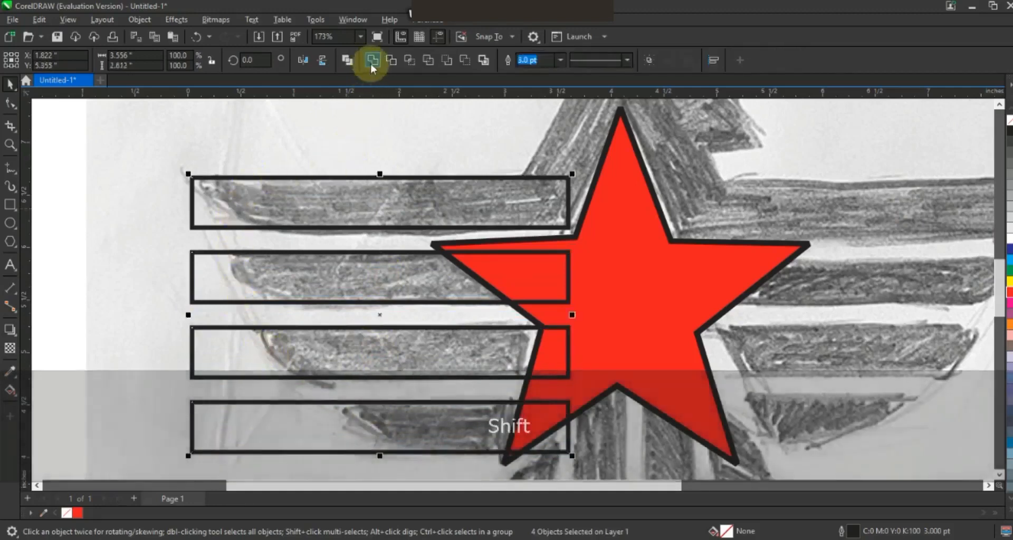
pyautogui.click(371, 61)
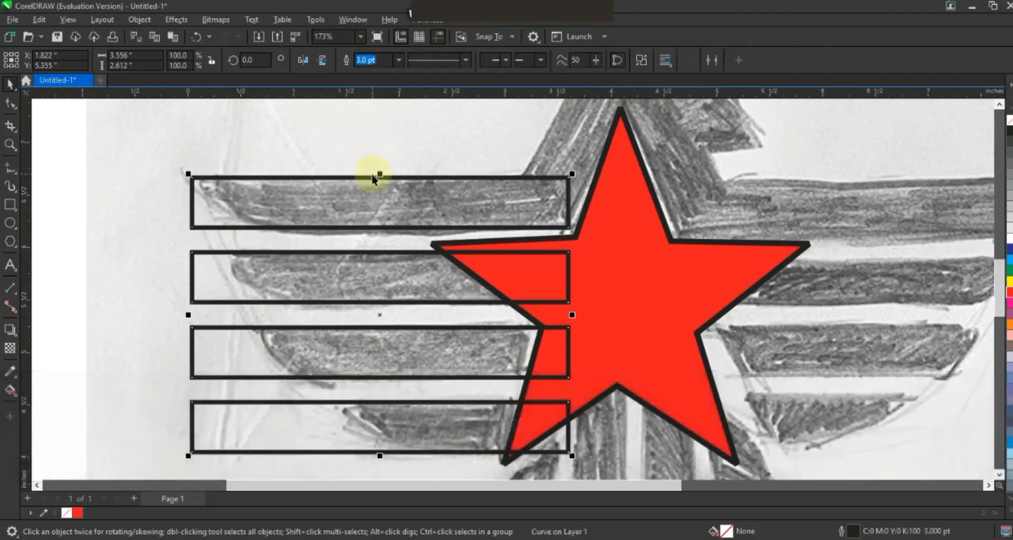
pyautogui.press('F3')
pyautogui.click(116, 198)
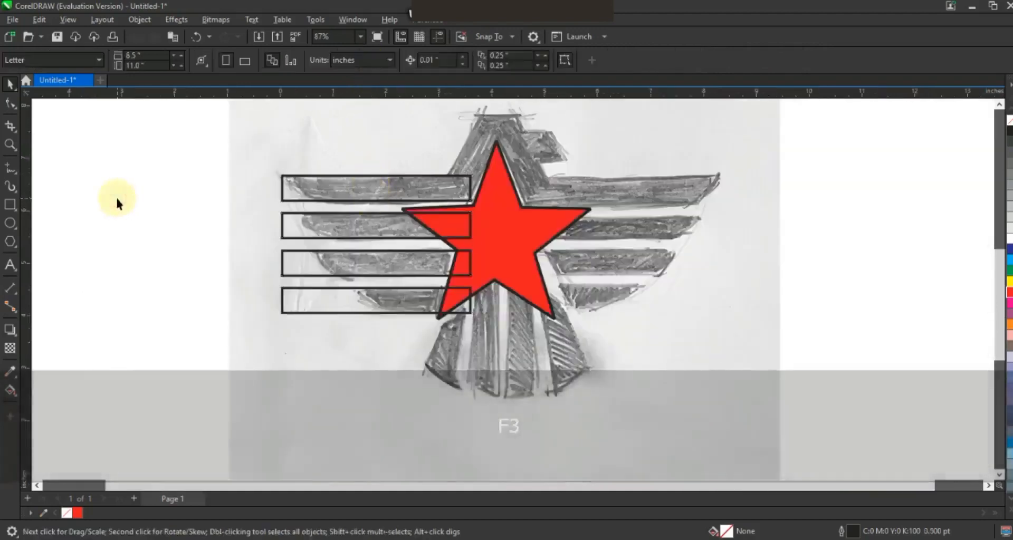
# Draw a circle about 6.14 in across over the left wing and star, with a 3 pt outline
pyautogui.click(999, 105)
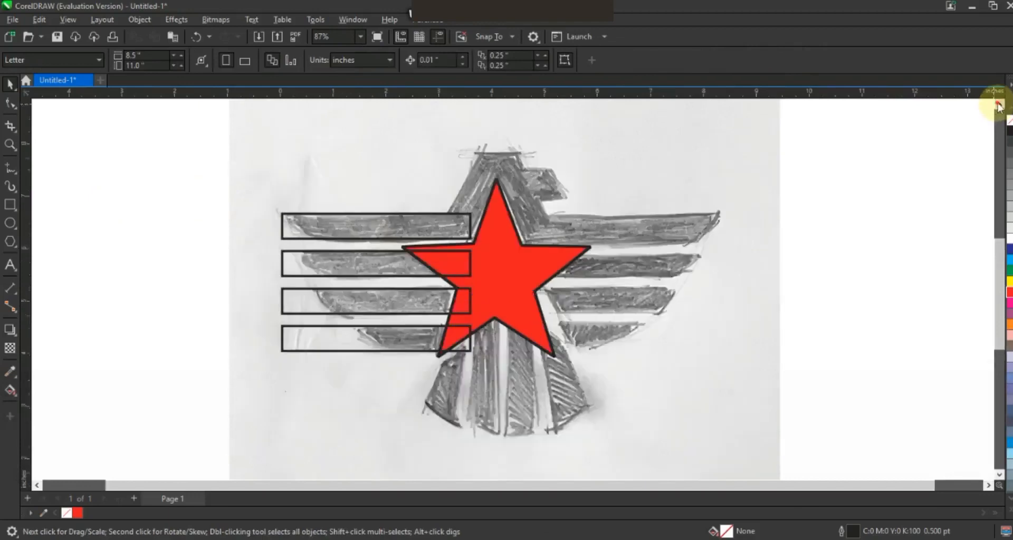
pyautogui.click(999, 105)
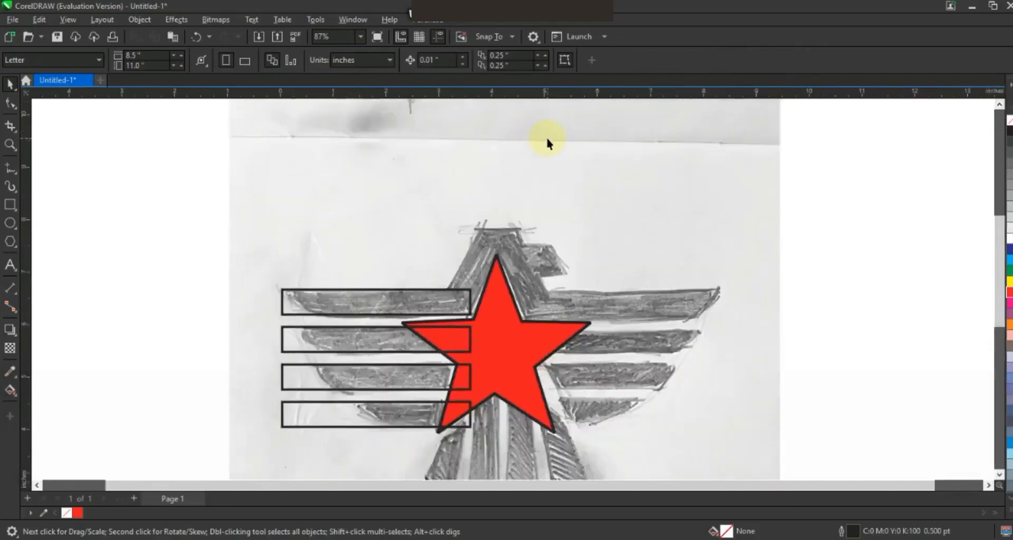
pyautogui.click(10, 223)
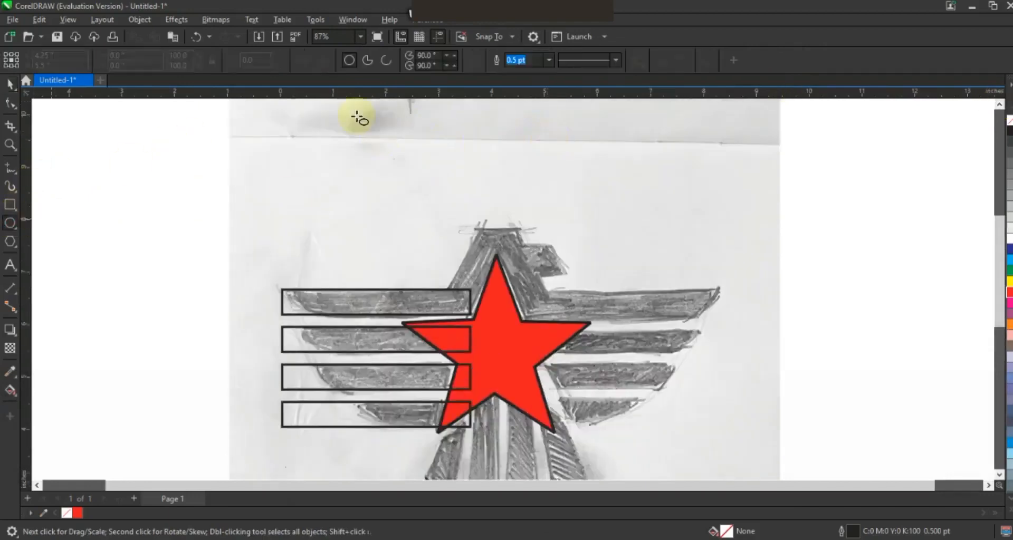
pyautogui.moveTo(334, 113); pyautogui.dragTo(496, 430)
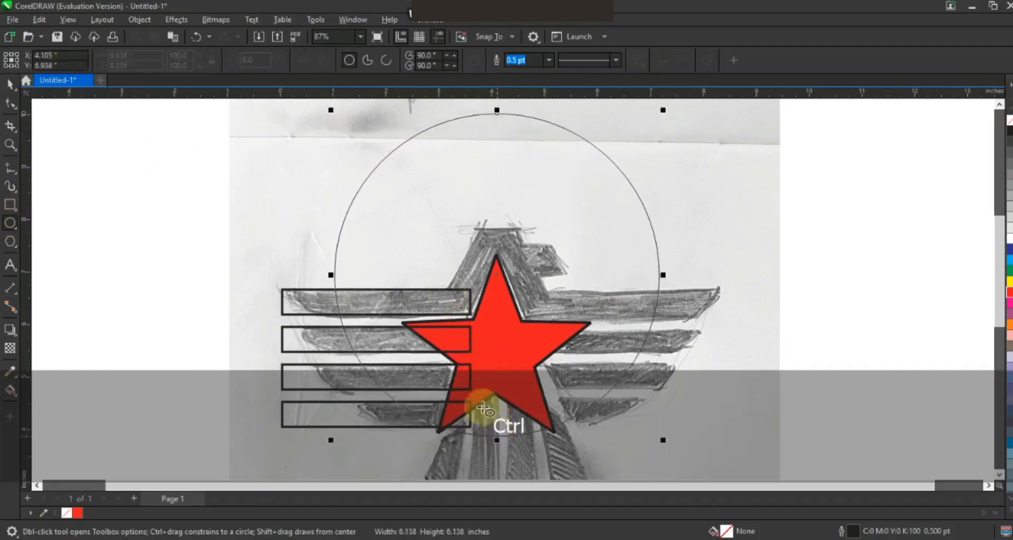
pyautogui.click(10, 84)
pyautogui.click(549, 59)
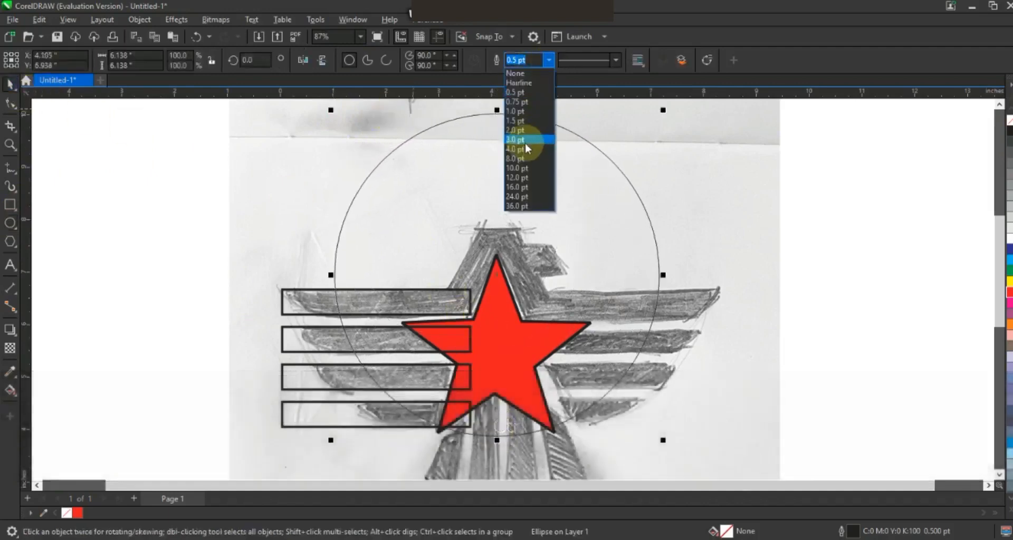
pyautogui.click(525, 141)
# Move the circle and enlarge it to about 6.38 in so its edge follows the left wing's curved outer tips
pyautogui.moveTo(583, 198); pyautogui.dragTo(567, 238)
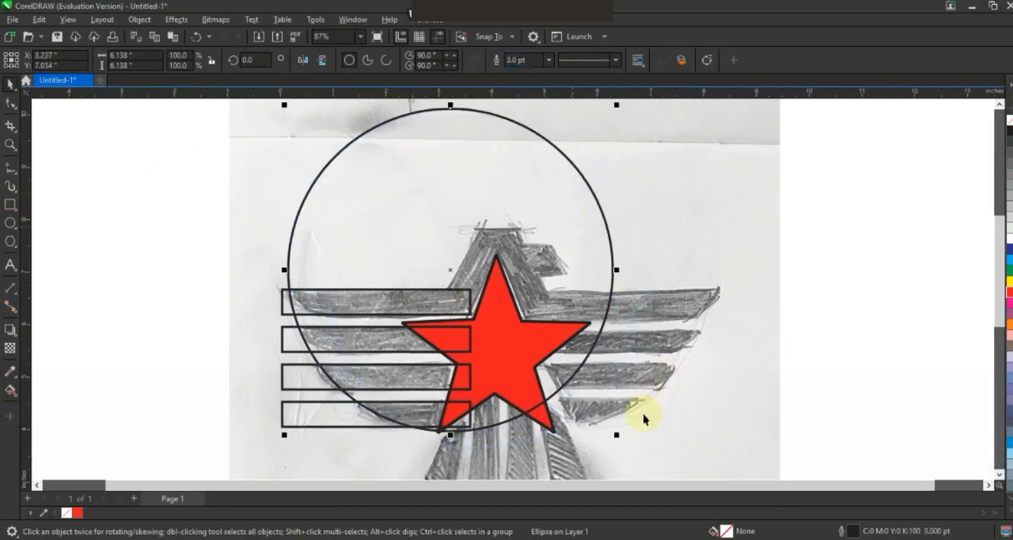
pyautogui.moveTo(619, 435)
pyautogui.mouseDown()
pyautogui.moveTo(638, 445)
pyautogui.moveTo(626, 445)
pyautogui.mouseUp()
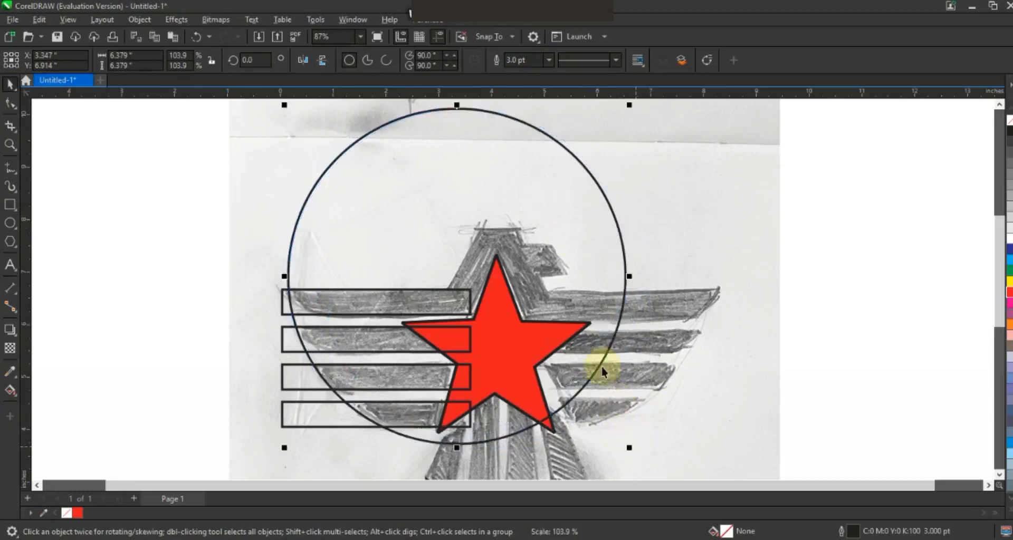
pyautogui.moveTo(591, 300); pyautogui.dragTo(586, 295)
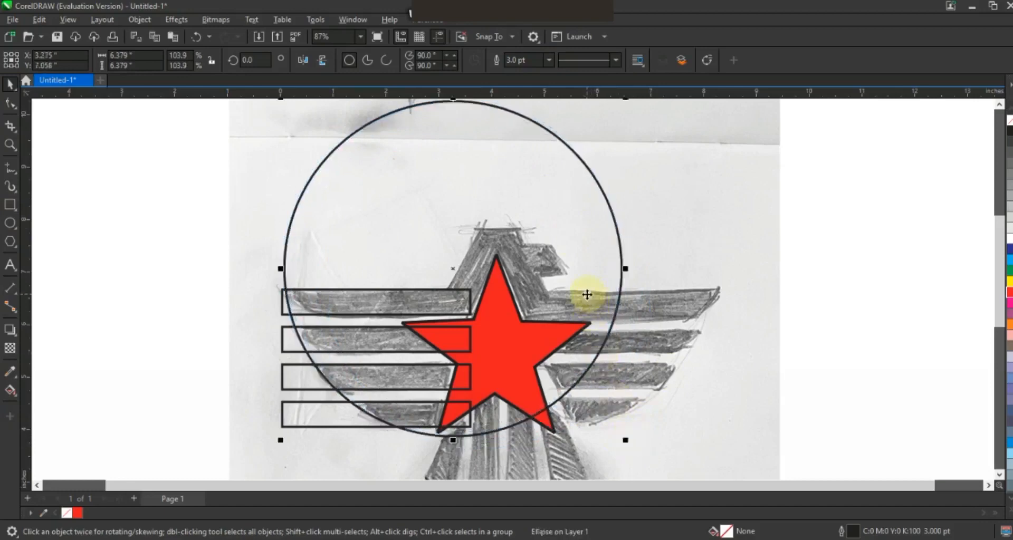
pyautogui.click(192, 255)
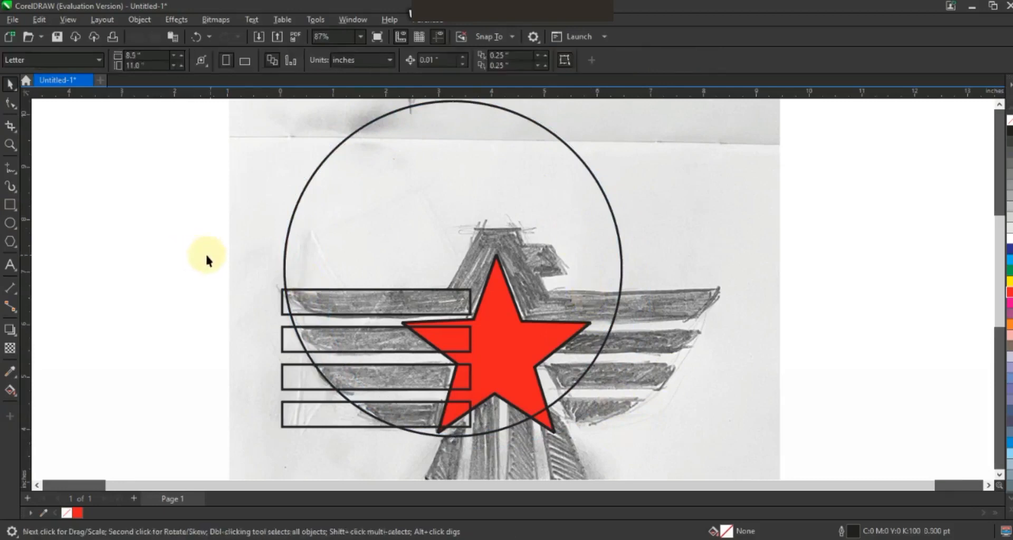
# Use Smart Fill to create light blue shapes from the four wing bars' areas inside the circle and outside the star
pyautogui.click(18, 401)
pyautogui.click(47, 406)
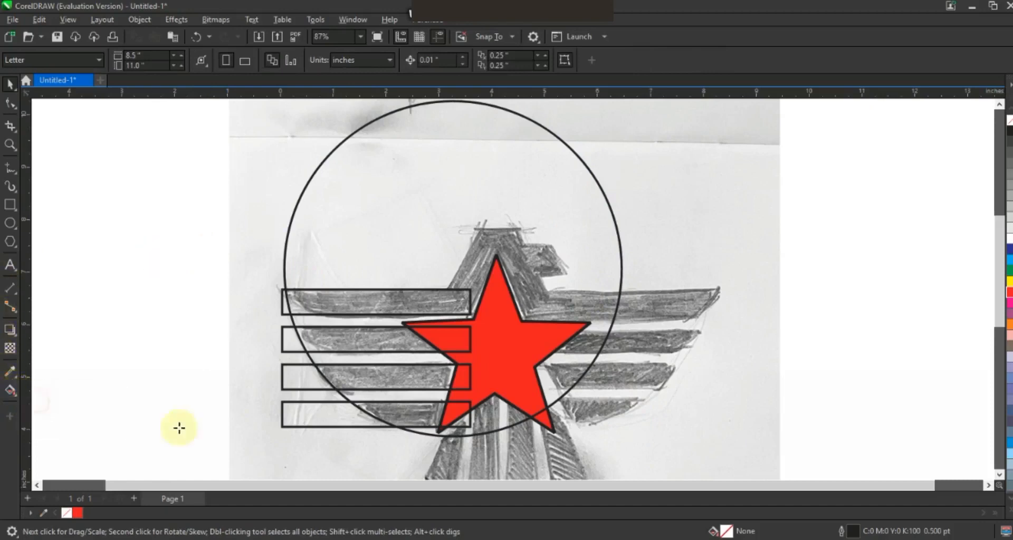
pyautogui.click(386, 412)
pyautogui.click(364, 372)
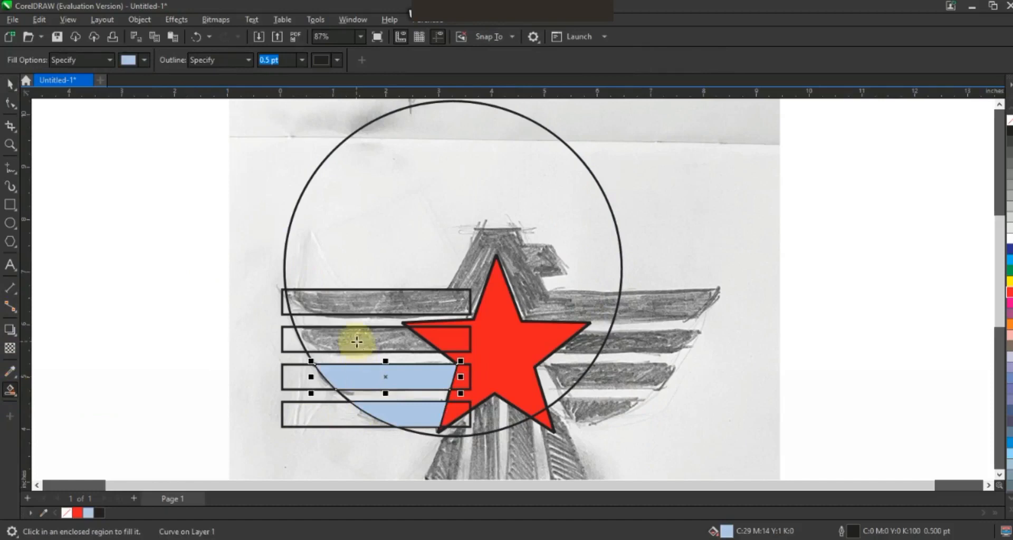
pyautogui.click(357, 342)
pyautogui.click(344, 306)
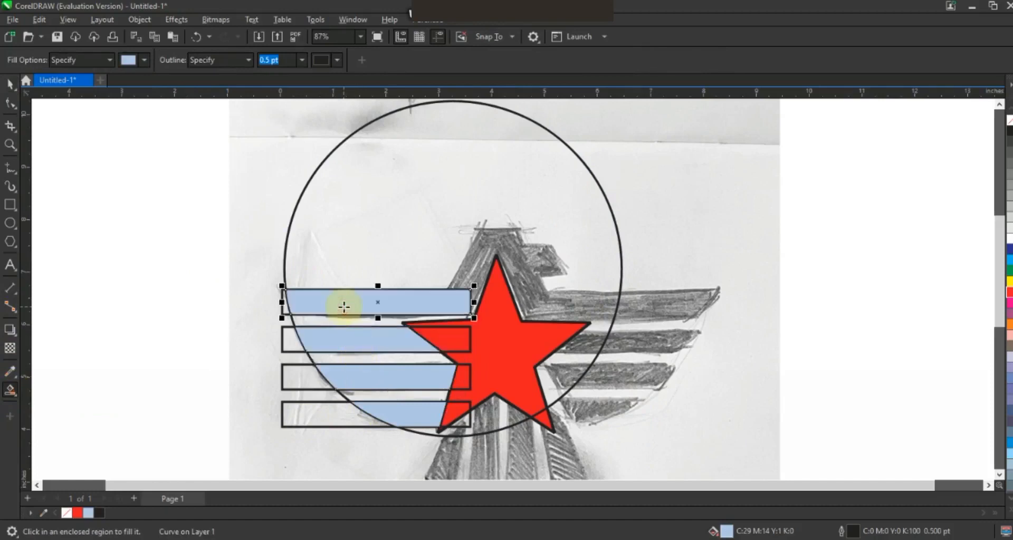
# Delete the guide circle and the original welded rectangles, keeping the filled wing stripes
pyautogui.click(10, 84)
pyautogui.click(301, 196)
pyautogui.press('Delete')
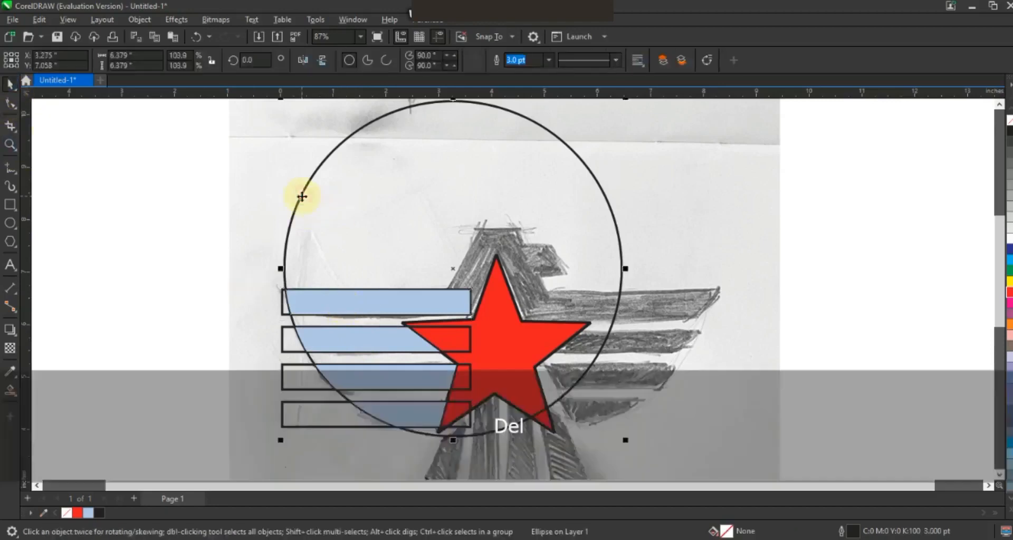
pyautogui.click(284, 318)
pyautogui.press('Delete')
# Weld the four light blue wing stripes into one object and fill it with black
pyautogui.click(305, 304)
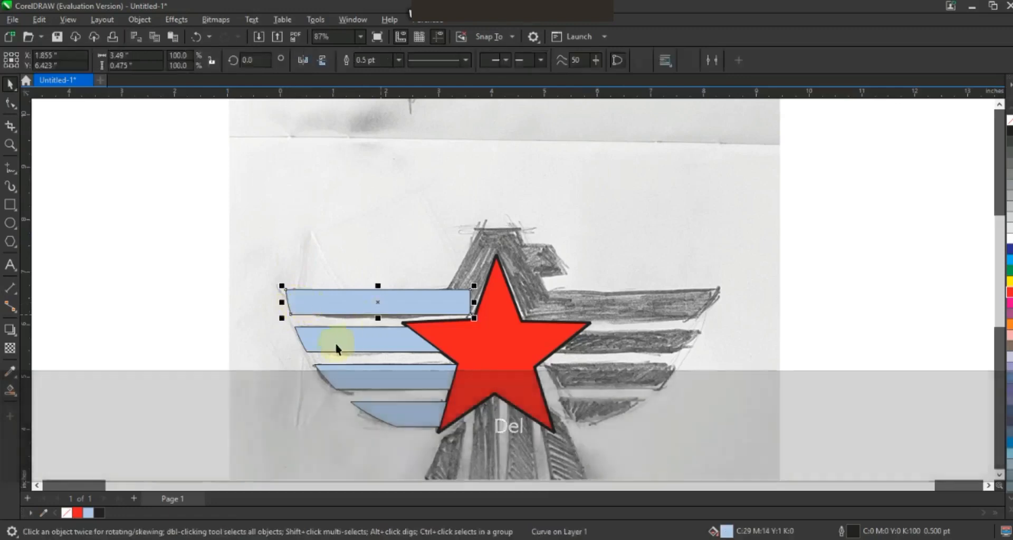
pyautogui.keyDown('shift'); pyautogui.click(342, 373); pyautogui.keyUp('shift')
pyautogui.keyDown('shift'); pyautogui.click(369, 406); pyautogui.keyUp('shift')
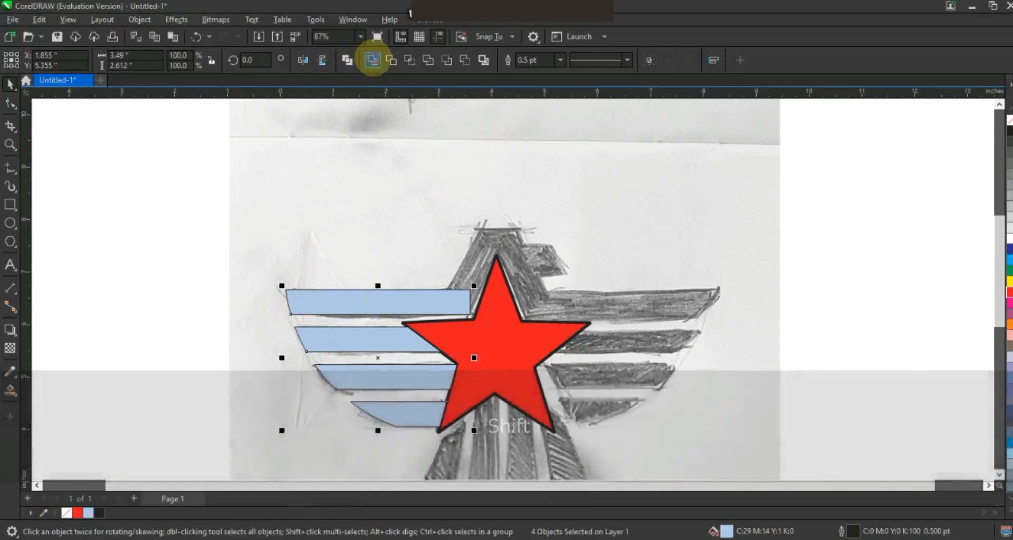
pyautogui.click(372, 60)
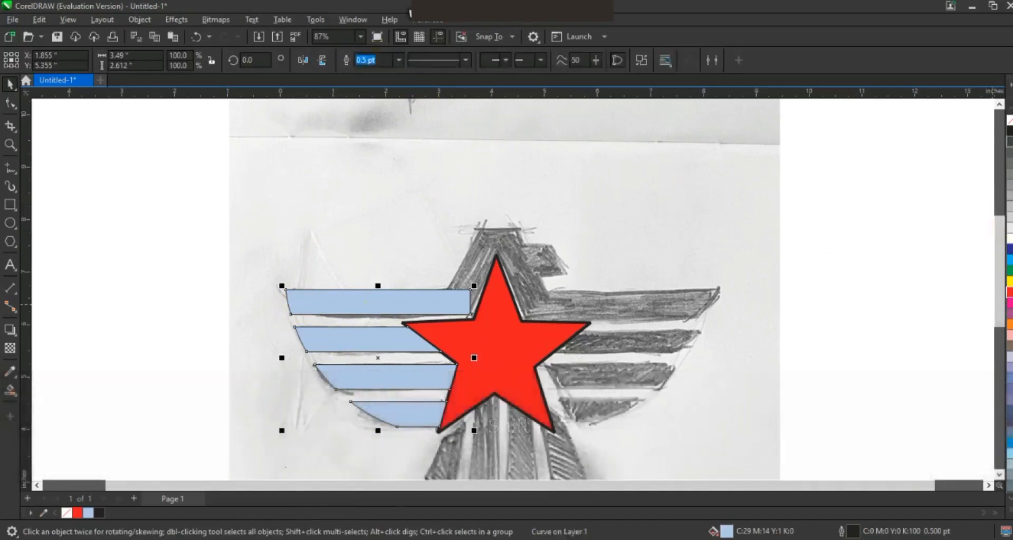
pyautogui.click(1008, 131)
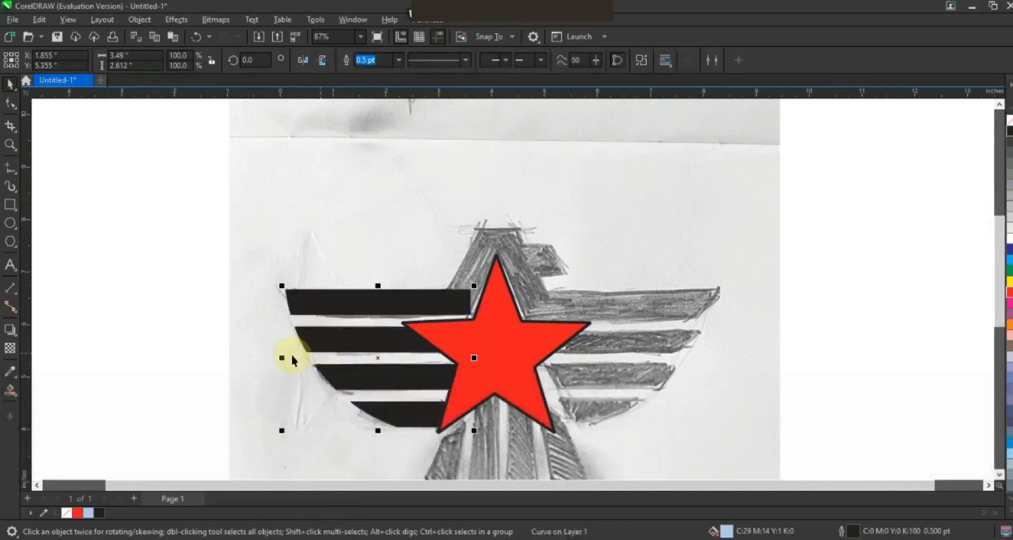
# Create a horizontally mirrored copy of the black left wing stripes and place it over the sketched right wing
pyautogui.moveTo(284, 357); pyautogui.dragTo(653, 364)
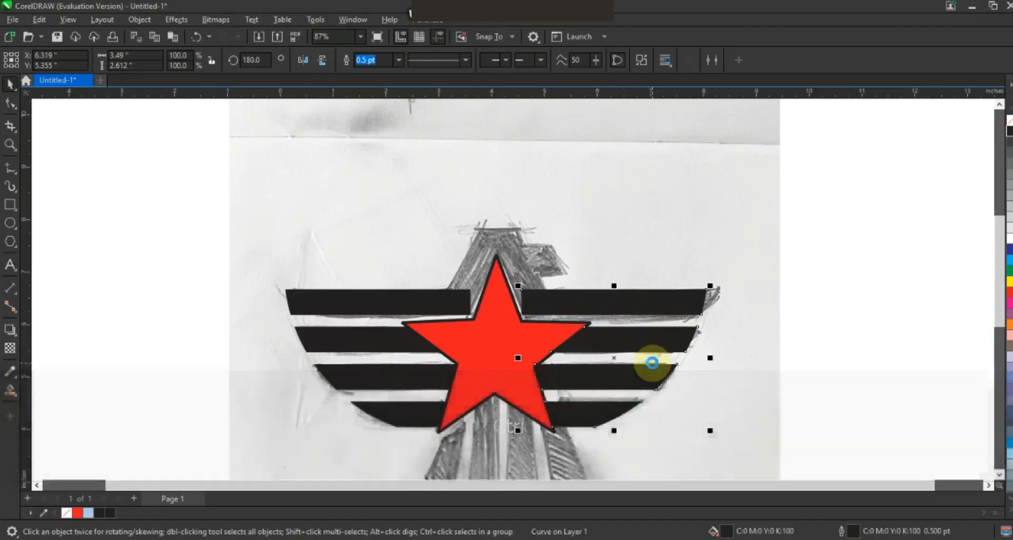
pyautogui.press('Right')
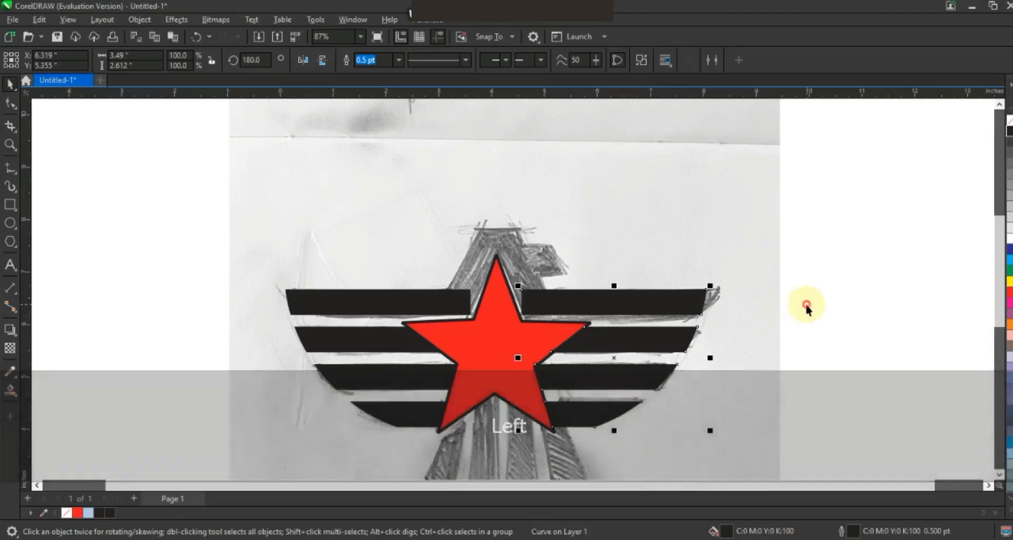
pyautogui.click(864, 311)
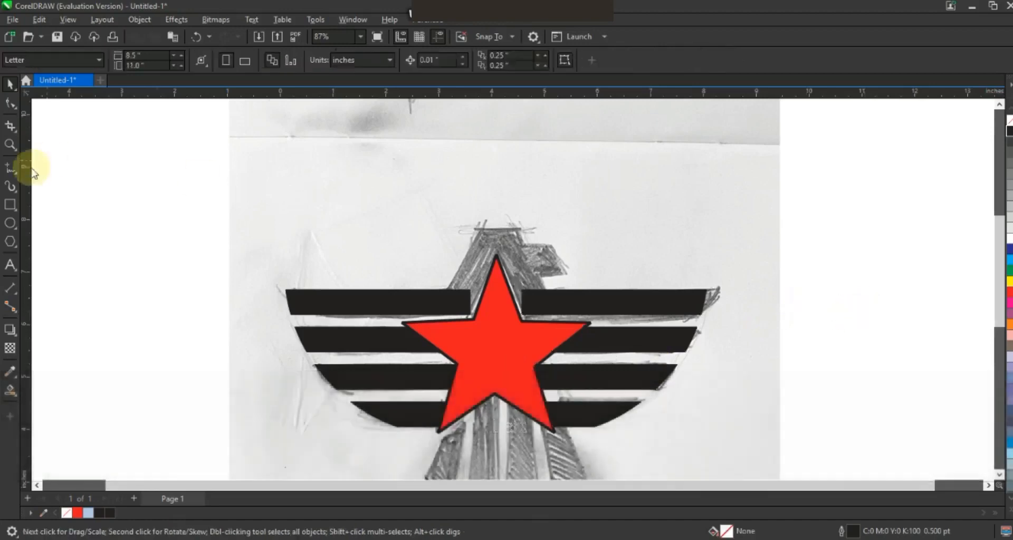
# Trace the left half of the eagle's neck as a closed shape about 0.98 by 1.63 in and fill it with black
pyautogui.click(10, 144)
pyautogui.moveTo(346, 199); pyautogui.dragTo(750, 369)
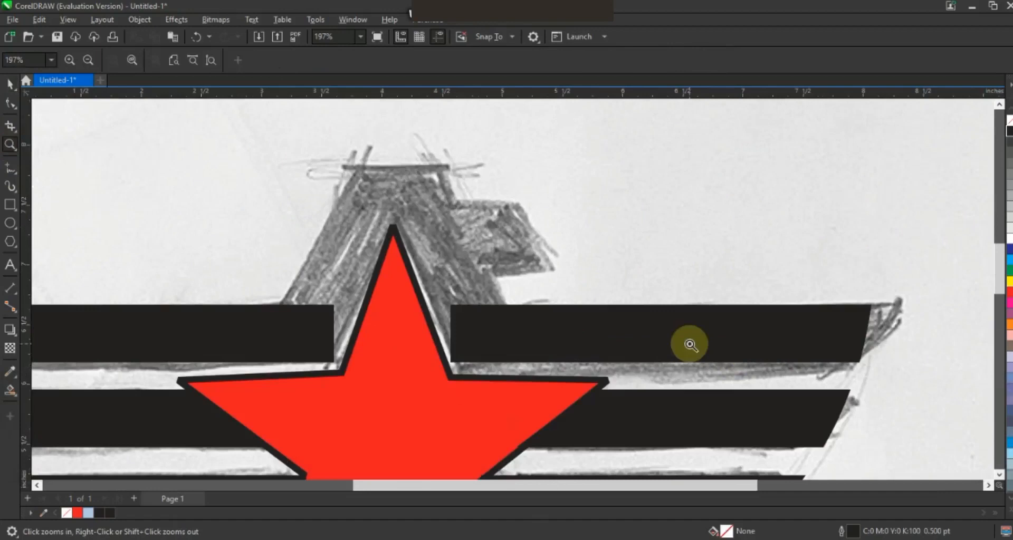
pyautogui.click(10, 168)
pyautogui.click(354, 167)
pyautogui.click(278, 318)
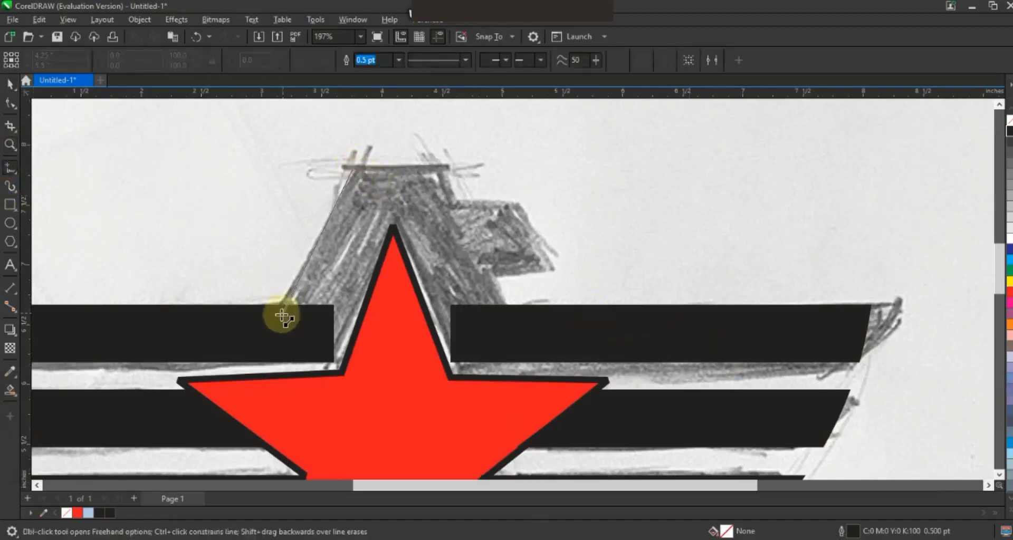
pyautogui.click(358, 169)
pyautogui.keyDown('ctrl'); pyautogui.click(395, 169); pyautogui.keyUp('ctrl')
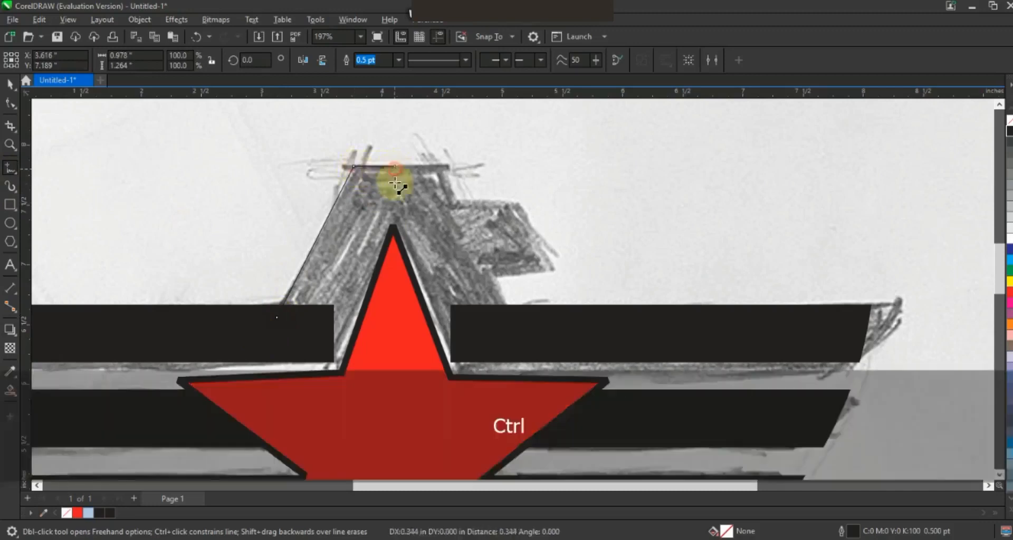
pyautogui.keyDown('ctrl'); pyautogui.click(394, 227); pyautogui.keyUp('ctrl')
pyautogui.click(335, 363)
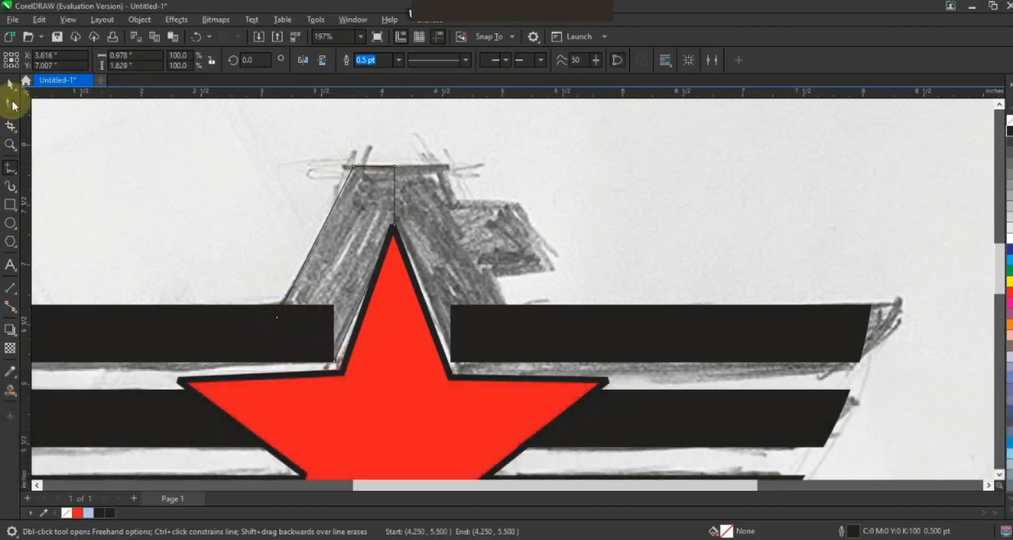
pyautogui.press('space')
pyautogui.click(110, 512)
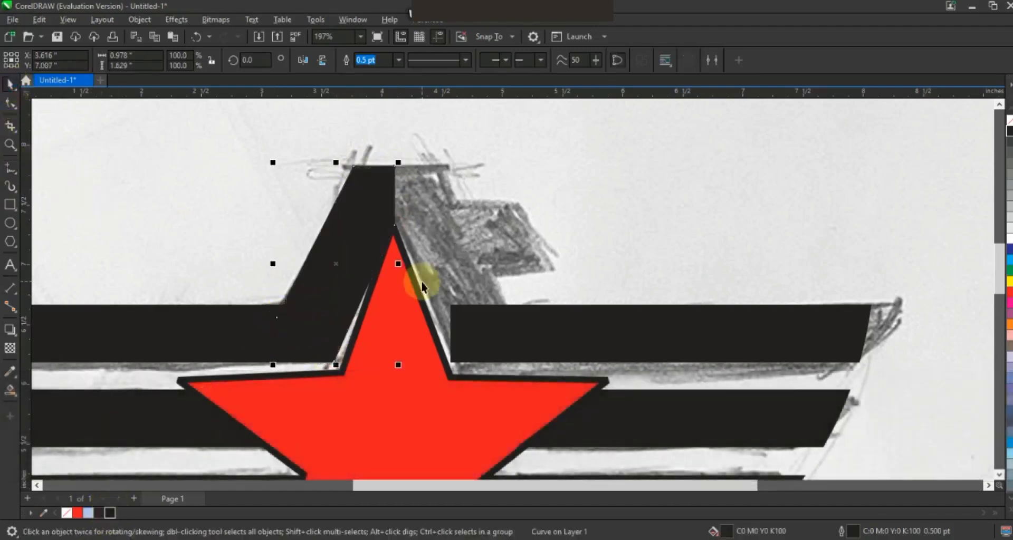
# Mirror a copy of the black neck half across the star's tip and nudge it slightly left to overlap the first half
pyautogui.moveTo(273, 265); pyautogui.dragTo(440, 281)
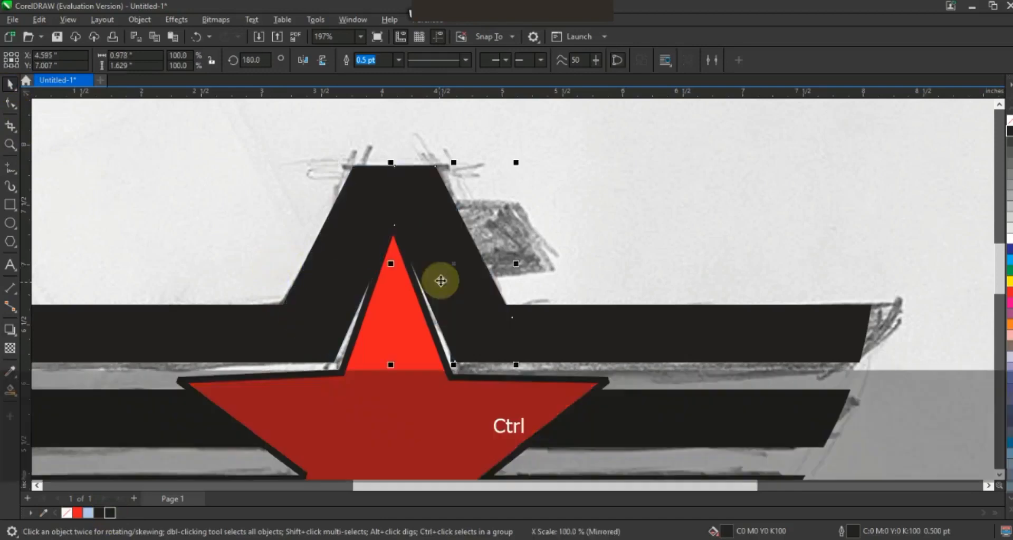
pyautogui.click(581, 322)
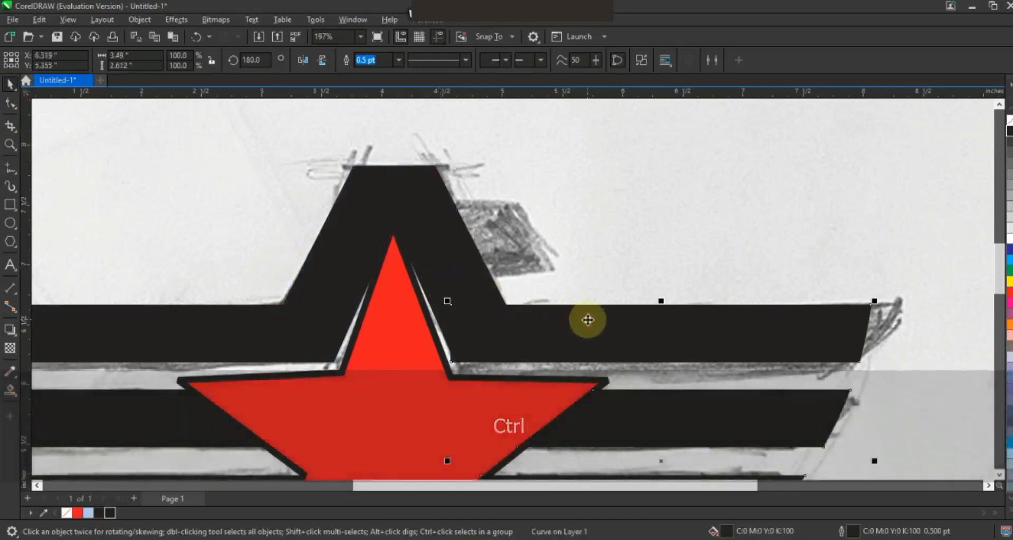
pyautogui.click(436, 267)
pyautogui.press('Left')
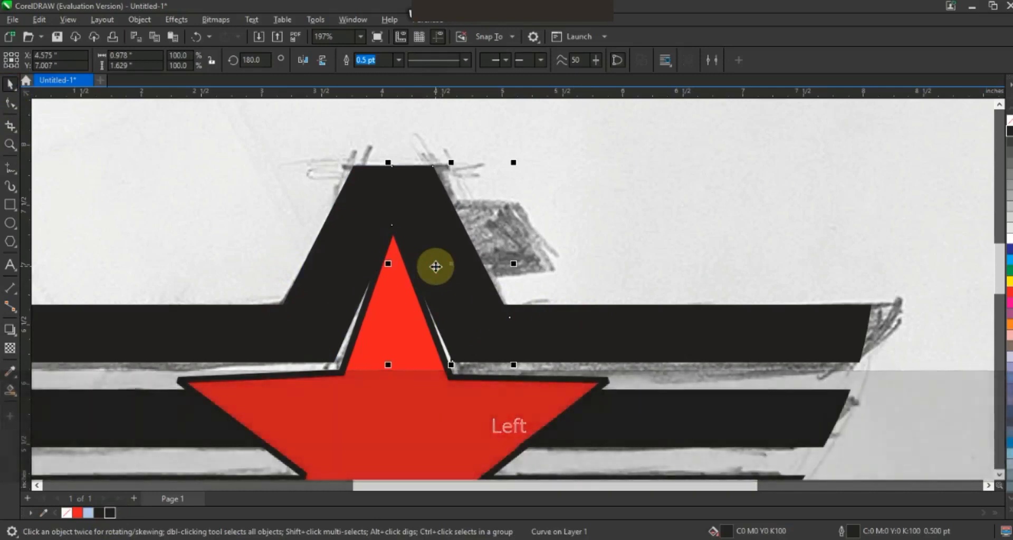
# Weld the two black neck halves into one shape
pyautogui.keyDown('shift'); pyautogui.click(343, 213); pyautogui.keyUp('shift')
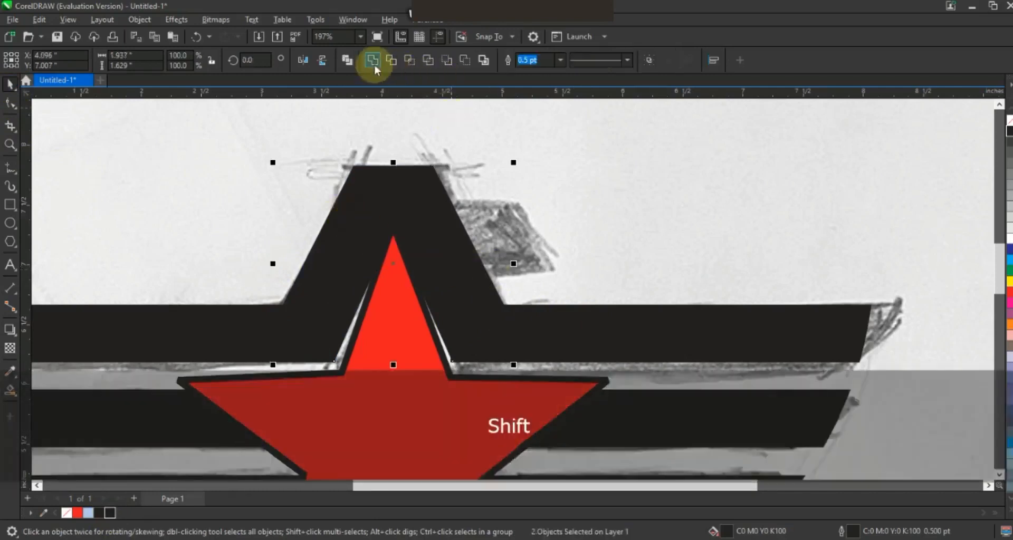
pyautogui.press('F3')
pyautogui.press('Escape')
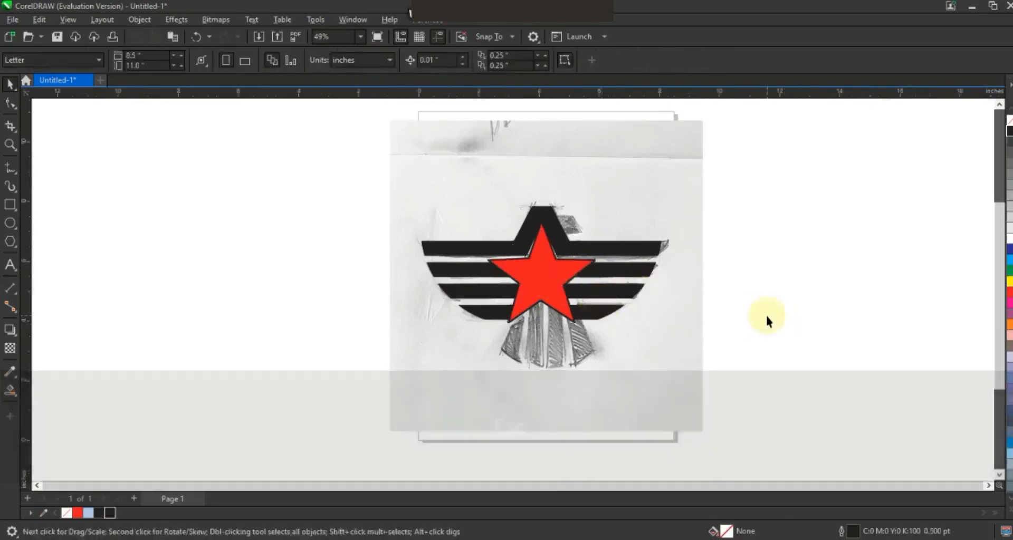
# Draw closed straight-sided outlines over the two left tail feathers, about 1.29 by 3.06 in and 0.69 by 3.58 in, extending below the sketch
pyautogui.click(9, 146)
pyautogui.moveTo(407, 238); pyautogui.dragTo(747, 385)
pyautogui.click(10, 170)
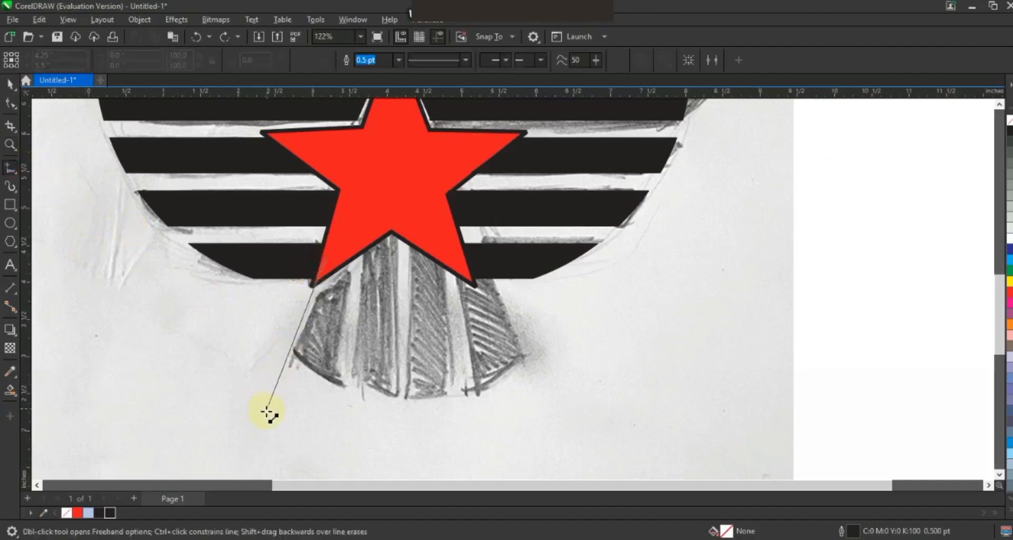
pyautogui.click(264, 413)
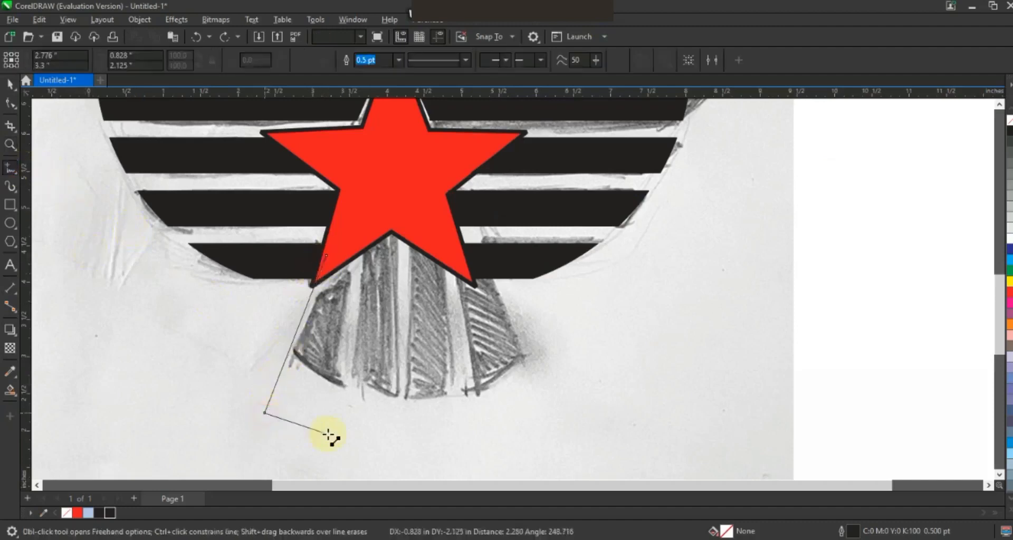
pyautogui.click(326, 255)
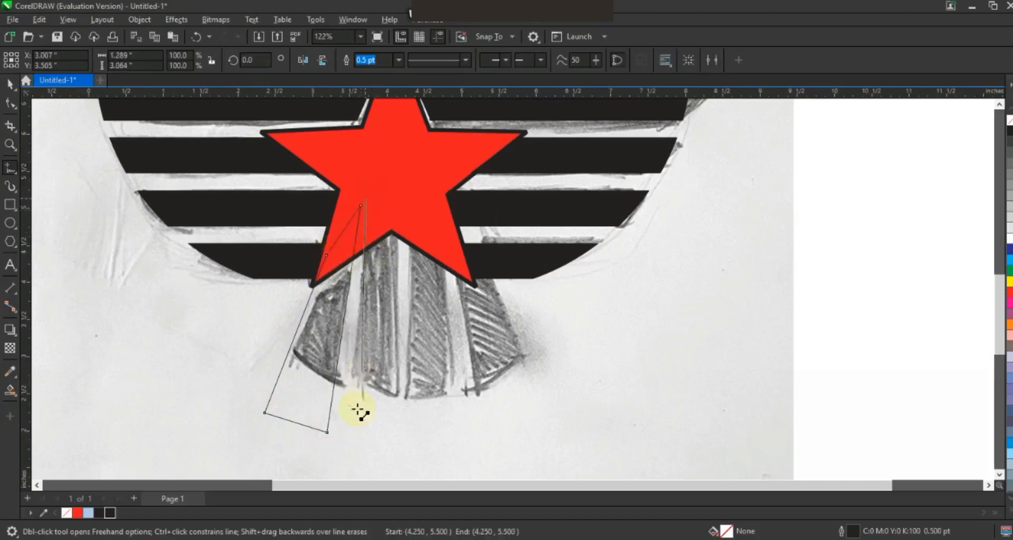
pyautogui.click(399, 451)
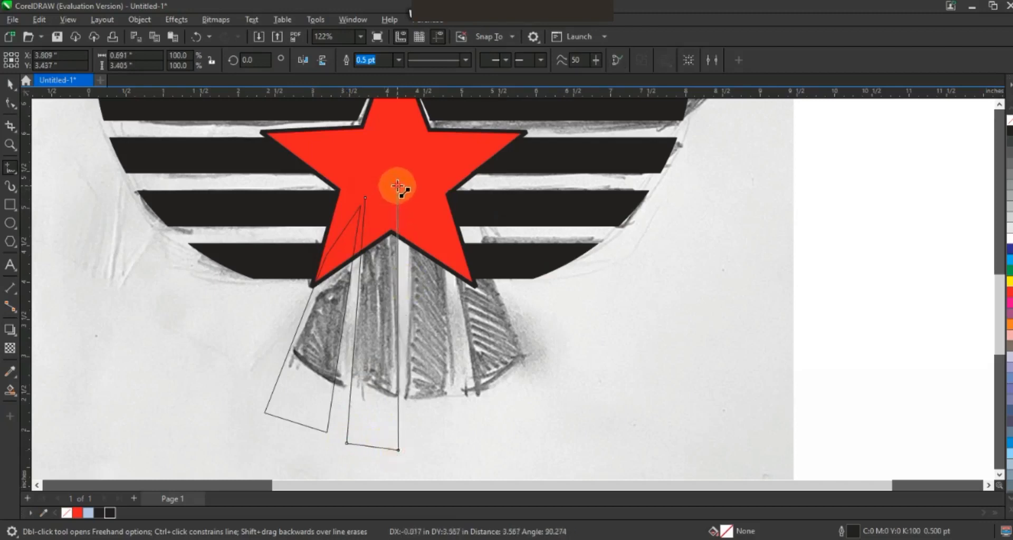
pyautogui.click(398, 186)
pyautogui.click(365, 198)
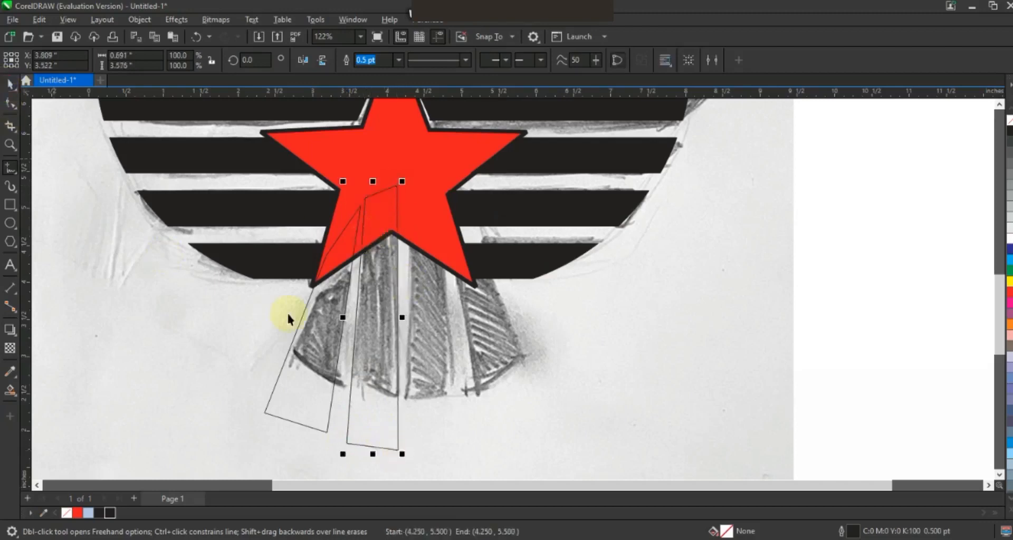
# Weld the two left feather outlines into one object and set its outline width to 3.0 pt
pyautogui.press('space')
pyautogui.press('shift')
pyautogui.keyDown('shift'); pyautogui.click(305, 319); pyautogui.keyUp('shift')
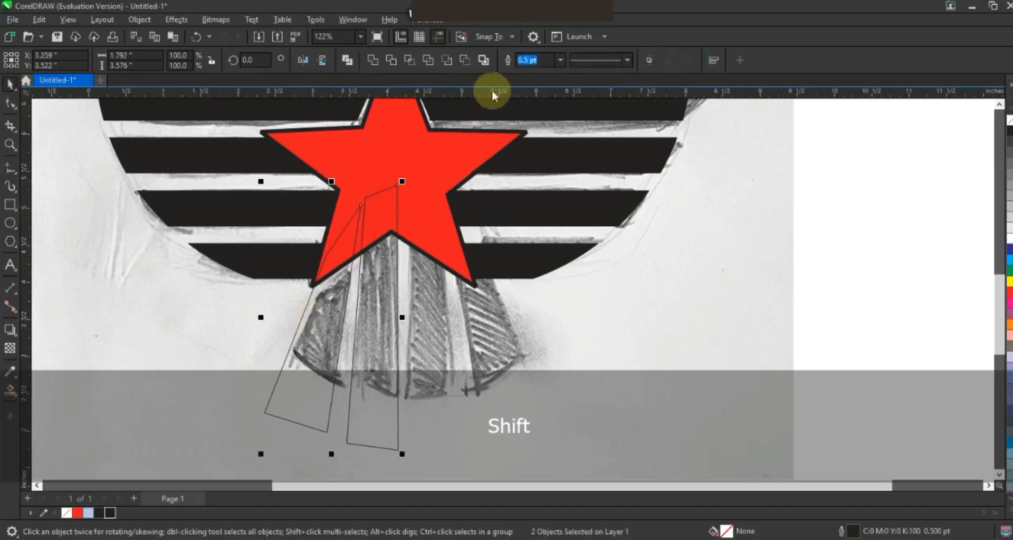
pyautogui.click(374, 61)
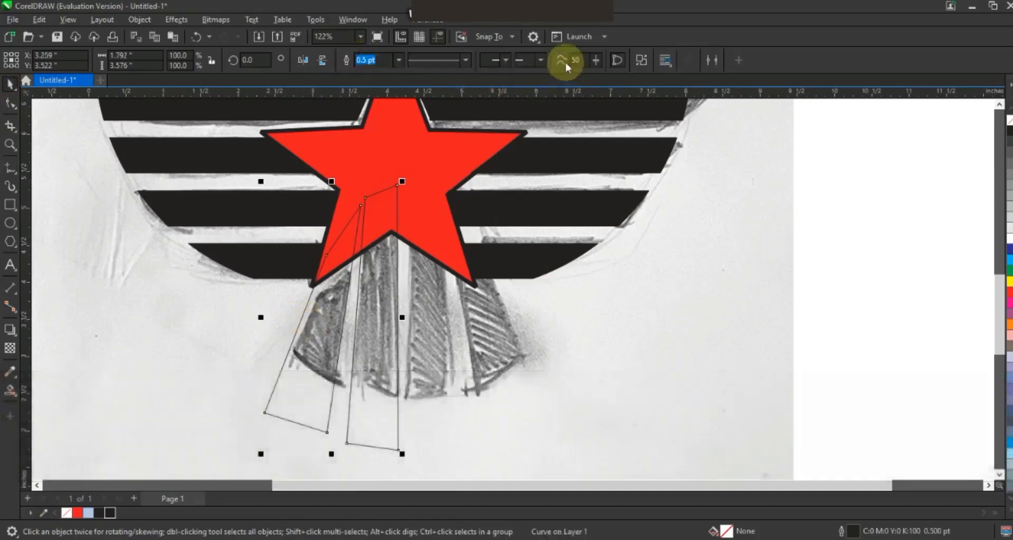
pyautogui.click(403, 60)
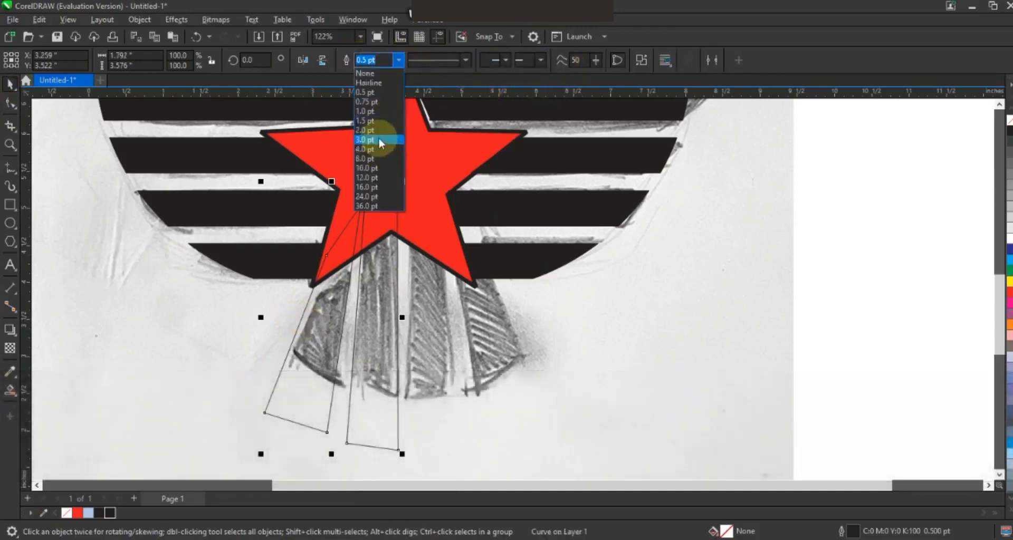
pyautogui.click(380, 135)
# Weld a mirrored copy of the feather outlines to the originals and center the resulting tail horizontally on the star
pyautogui.moveTo(260, 318); pyautogui.dragTo(446, 319)
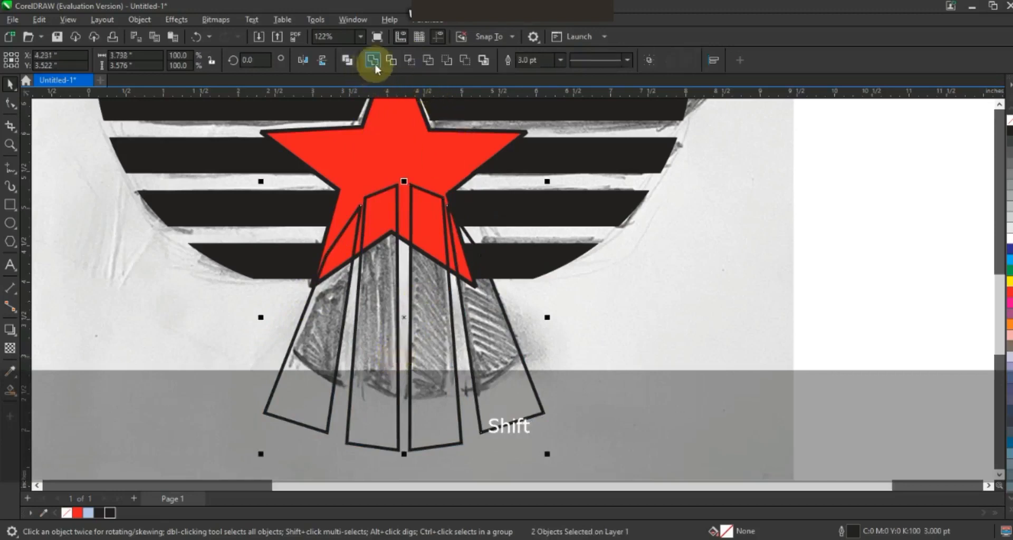
pyautogui.keyDown('shift'); pyautogui.click(423, 142); pyautogui.keyUp('shift')
pyautogui.press('c')
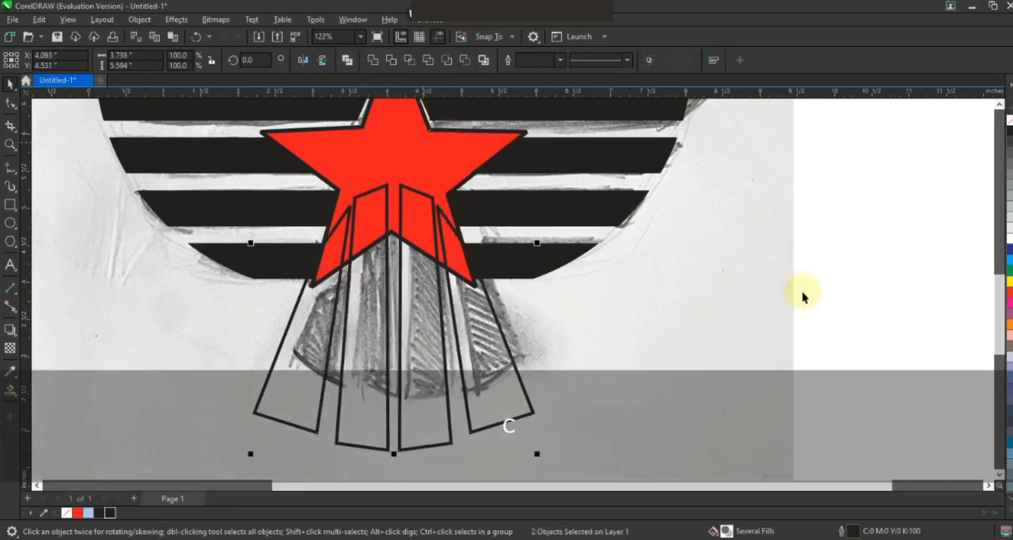
pyautogui.click(807, 309)
# Narrow the tail feather outlines symmetrically about their center to about 3.6 in wide
pyautogui.click(486, 339)
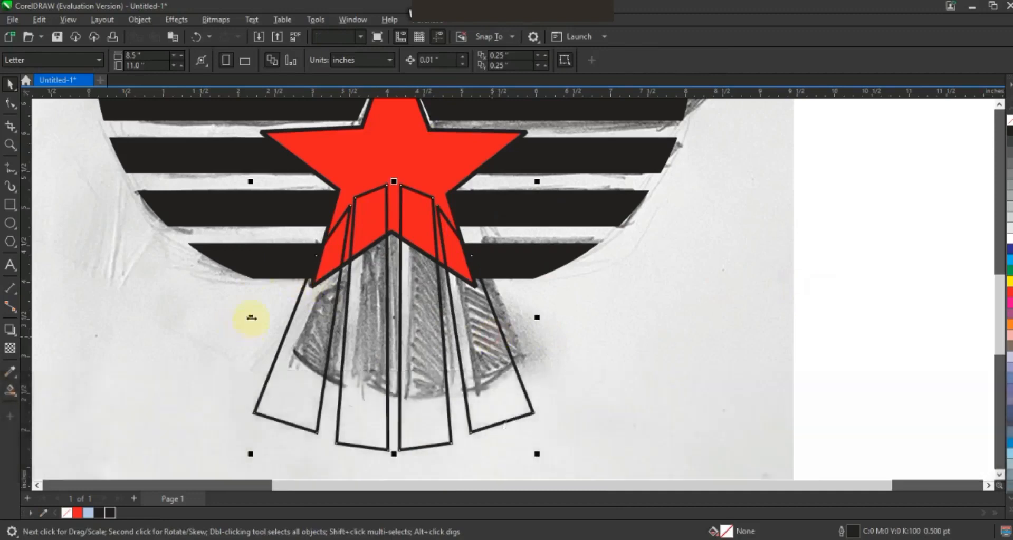
pyautogui.moveTo(251, 318); pyautogui.dragTo(256, 318)
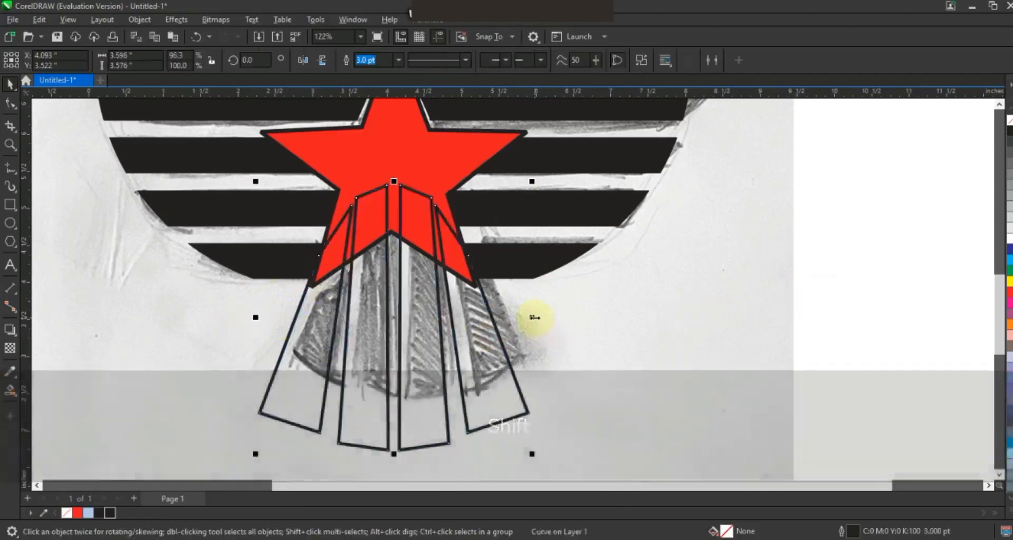
pyautogui.click(807, 314)
# Draw a guide circle about 4.39 in across, place its lower edge along the tail's curved end and center it on the feather outlines
pyautogui.press('F3')
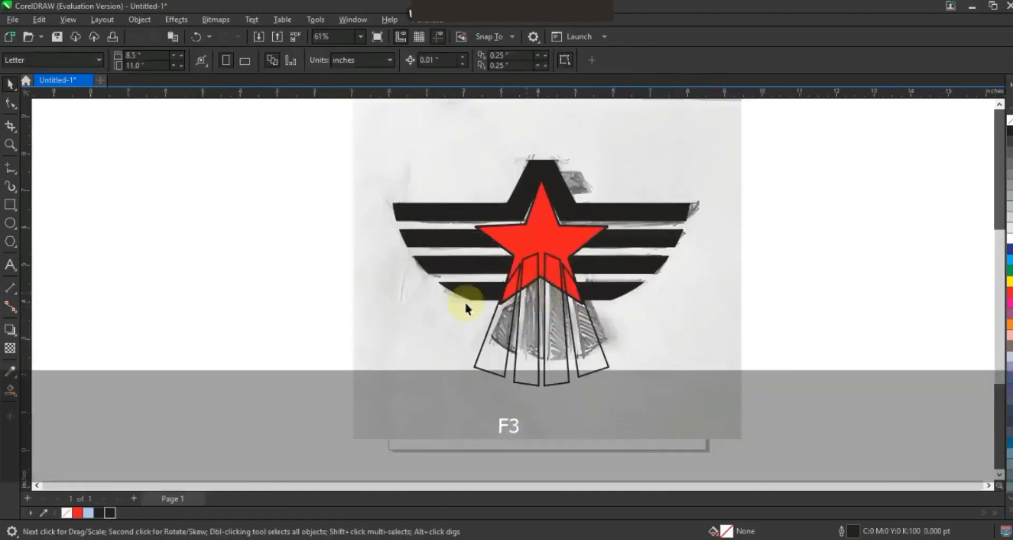
pyautogui.click(10, 223)
pyautogui.moveTo(210, 187); pyautogui.dragTo(267, 308)
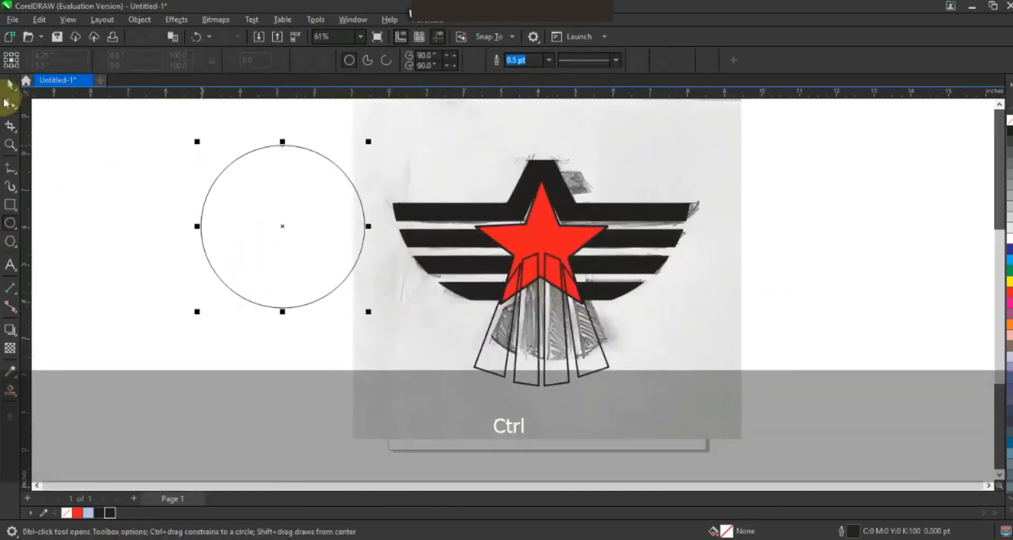
pyautogui.click(10, 84)
pyautogui.moveTo(266, 242); pyautogui.dragTo(536, 289)
pyautogui.keyDown('shift'); pyautogui.click(591, 373); pyautogui.keyUp('shift')
pyautogui.press('c')
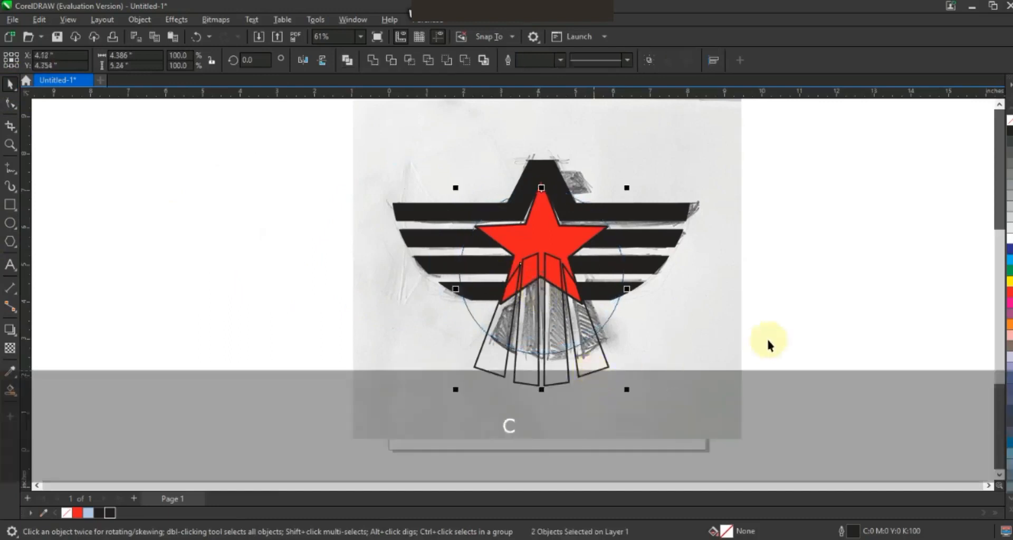
# Use Smart Fill to create light blue shapes from the four tail feather areas inside the circle and below the star
pyautogui.click(10, 391)
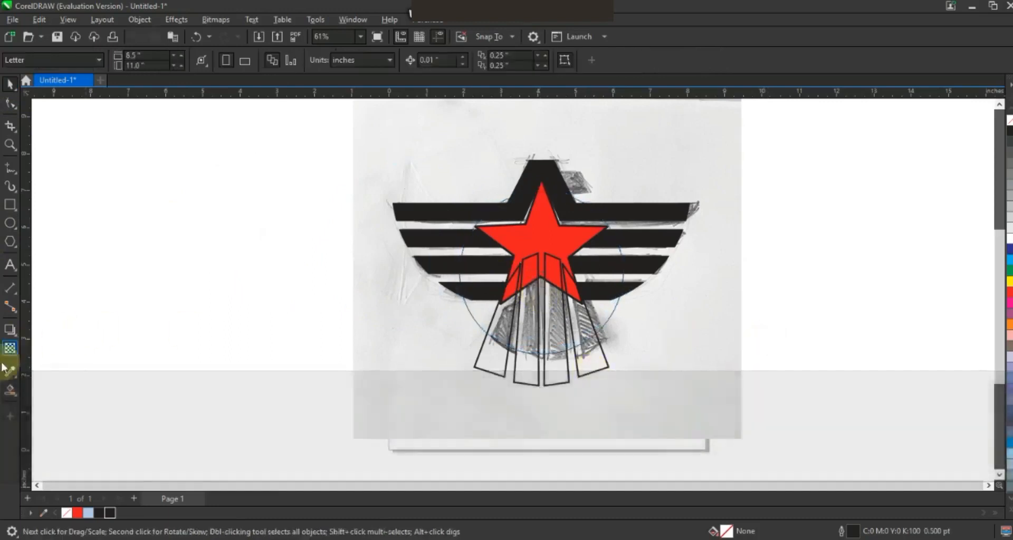
pyautogui.click(524, 333)
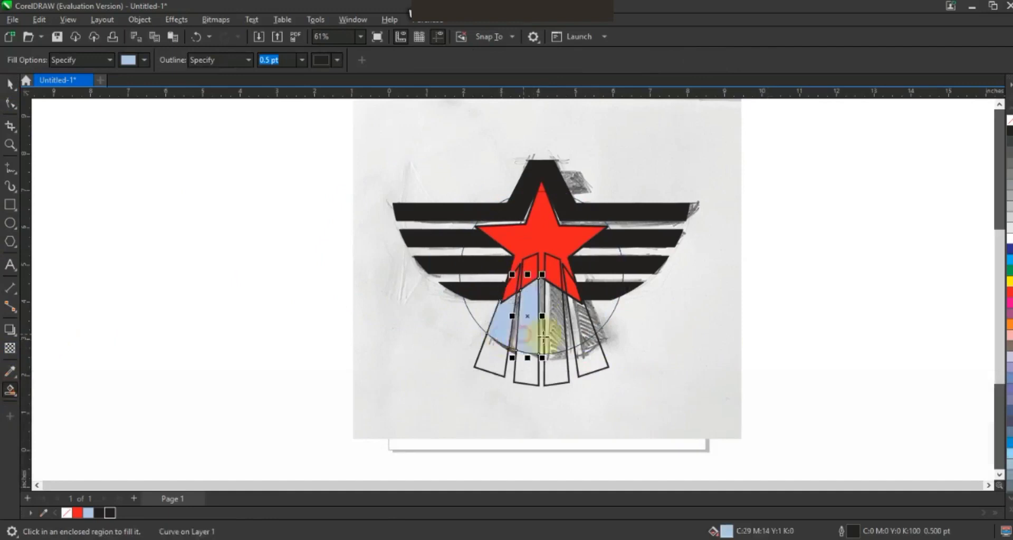
pyautogui.click(557, 334)
# Delete the guide circle and the welded feather outlines, keeping the filled tail feathers
pyautogui.click(9, 87)
pyautogui.click(607, 324)
pyautogui.press('Delete')
pyautogui.click(597, 359)
pyautogui.press('Delete')
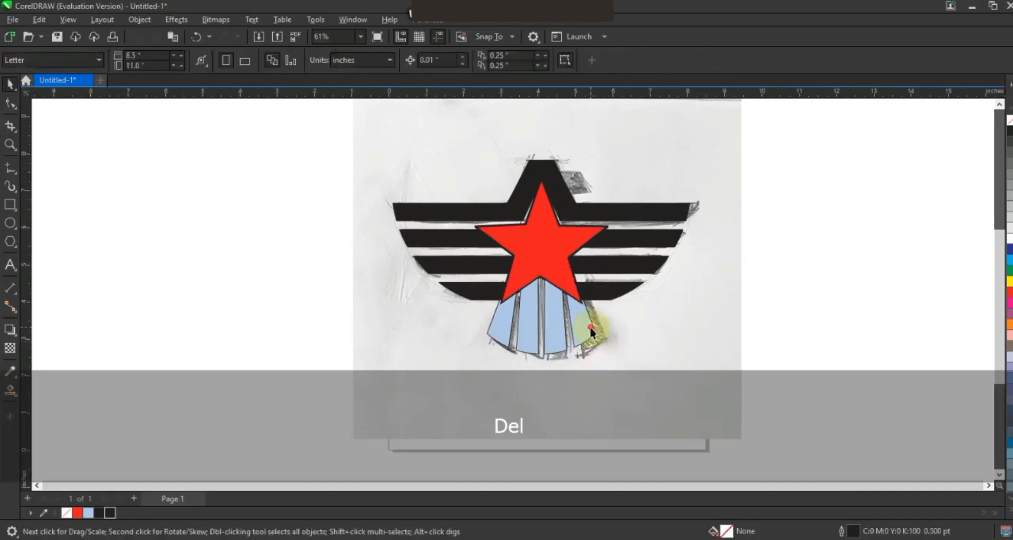
# Weld the light blue tail feathers, both black wings and the neck into a single black eagle shape
pyautogui.click(591, 331)
pyautogui.keyDown('shift'); pyautogui.click(554, 331); pyautogui.keyUp('shift')
pyautogui.keyDown('shift'); pyautogui.click(500, 331); pyautogui.keyUp('shift')
pyautogui.keyDown('shift'); pyautogui.click(476, 298); pyautogui.keyUp('shift')
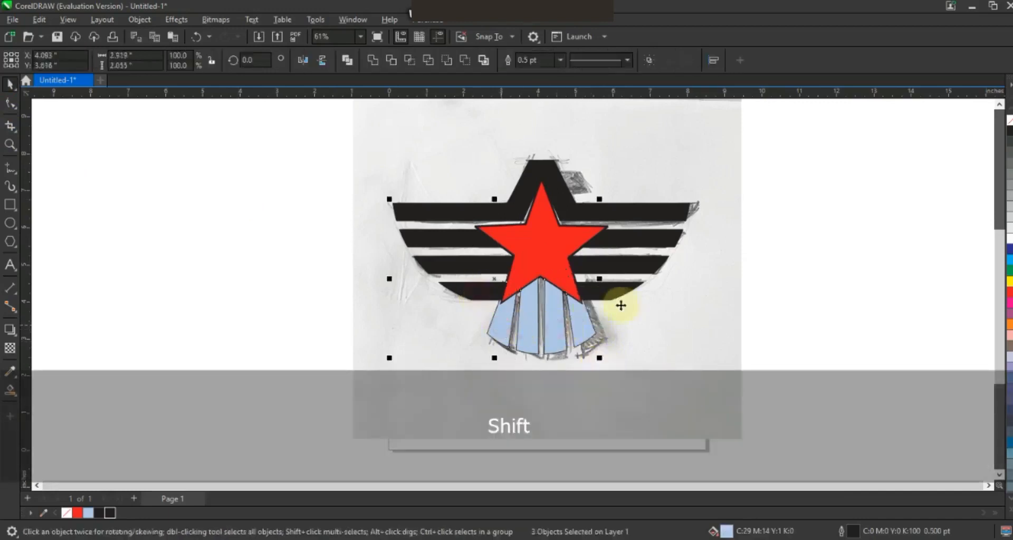
pyautogui.keyDown('shift'); pyautogui.click(554, 171); pyautogui.keyUp('shift')
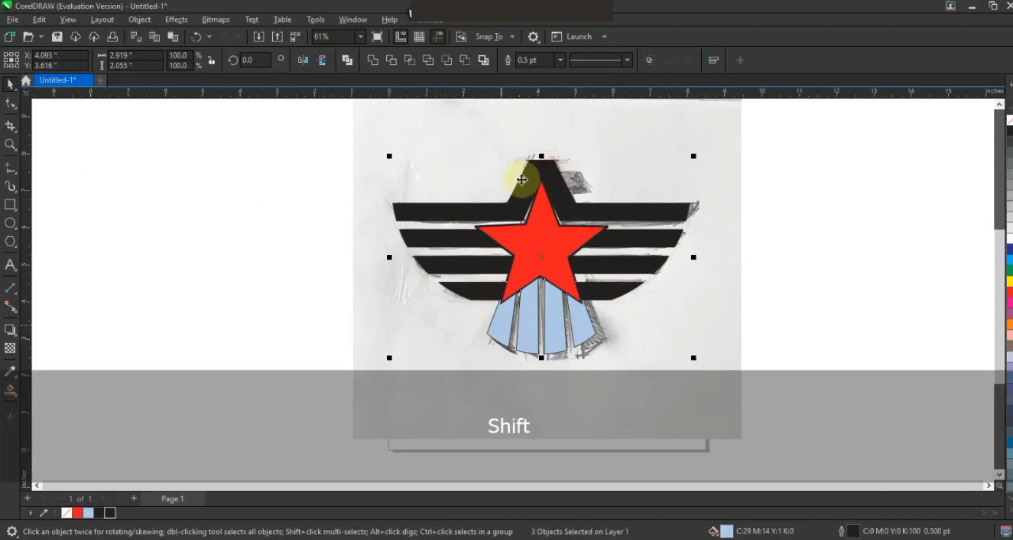
pyautogui.click(372, 62)
# Move the red star horizontally off the eagle to the empty area left of the sketch
pyautogui.click(283, 220)
pyautogui.moveTo(555, 252); pyautogui.dragTo(253, 248)
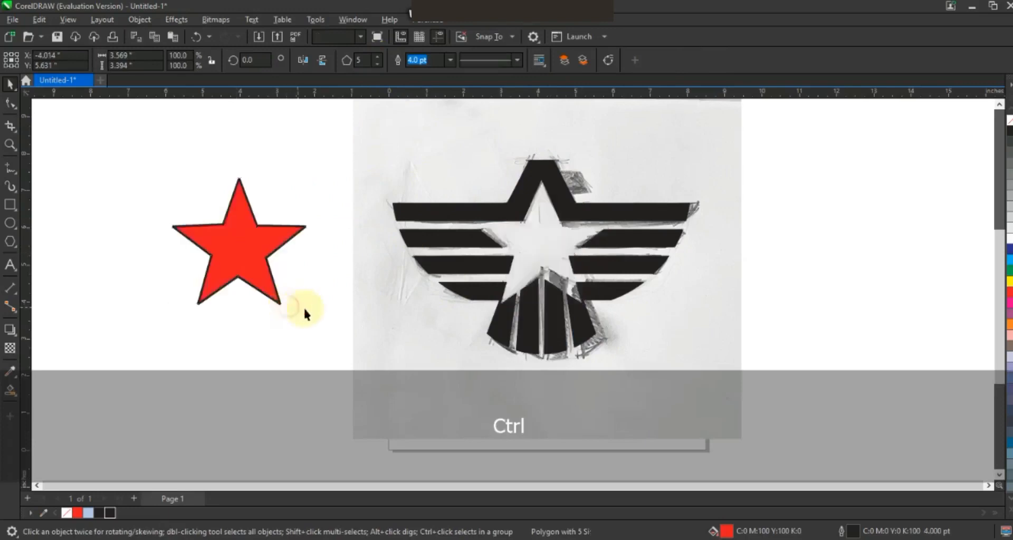
pyautogui.click(305, 315)
# Draw a rectangle over the sketched beak, convert it to curves and slant its outer edge to match the beak
pyautogui.click(10, 144)
pyautogui.moveTo(499, 138); pyautogui.dragTo(725, 244)
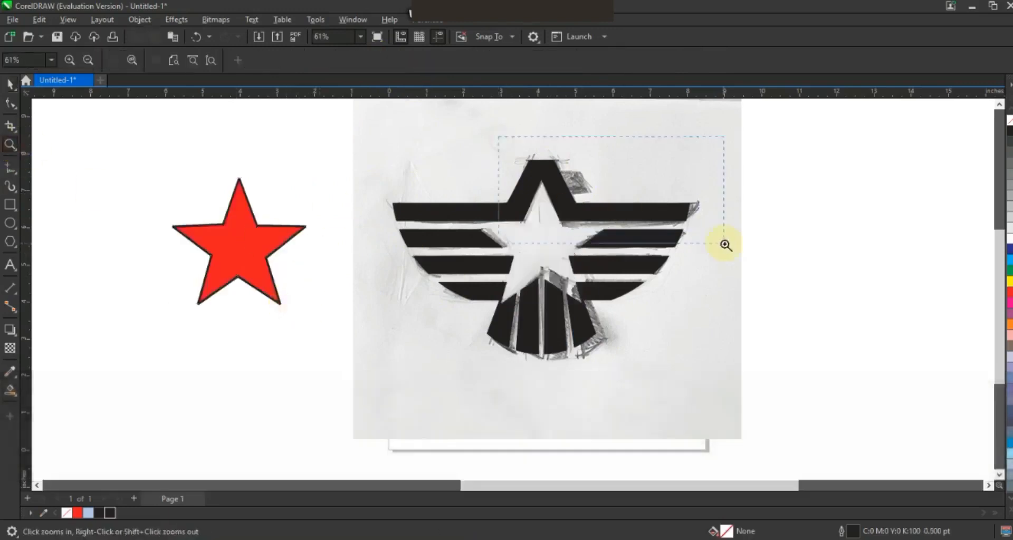
pyautogui.click(10, 205)
pyautogui.moveTo(324, 223); pyautogui.dragTo(440, 304)
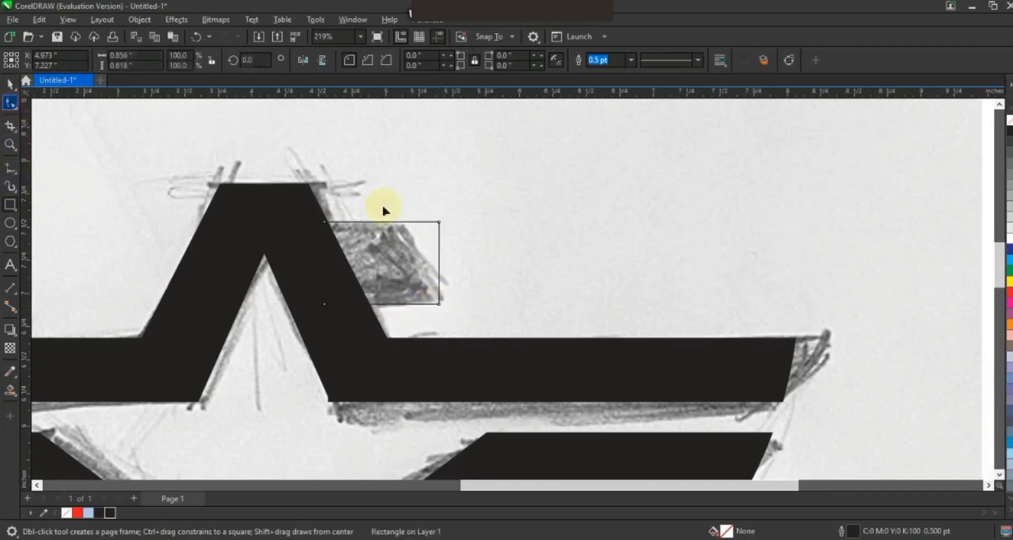
pyautogui.click(11, 104)
pyautogui.hotkey('ctrl', 'q')
pyautogui.moveTo(438, 222); pyautogui.dragTo(404, 222)
pyautogui.moveTo(439, 304); pyautogui.dragTo(444, 304)
# Weld the beak shape to the black eagle
pyautogui.click(10, 83)
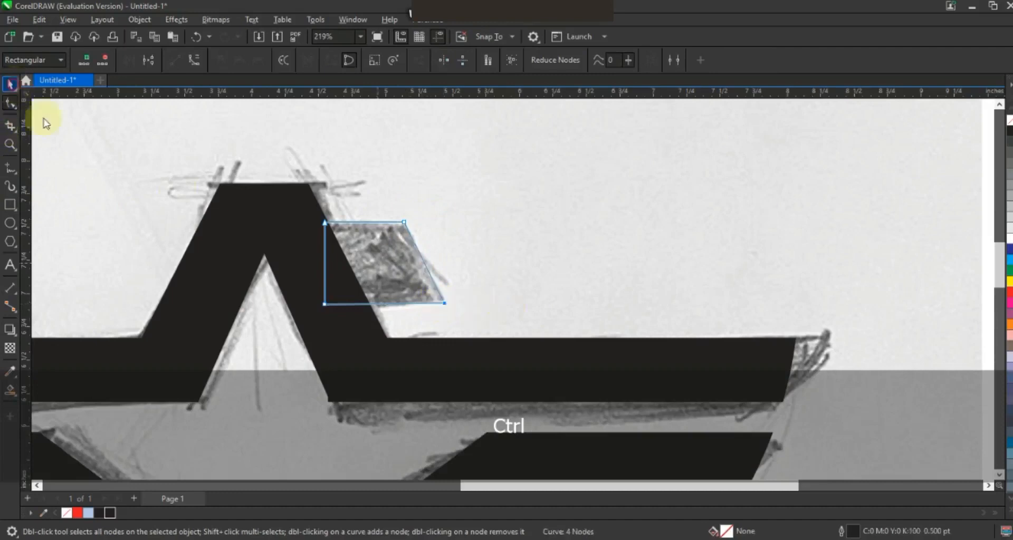
pyautogui.keyDown('shift'); pyautogui.click(232, 195); pyautogui.keyUp('shift')
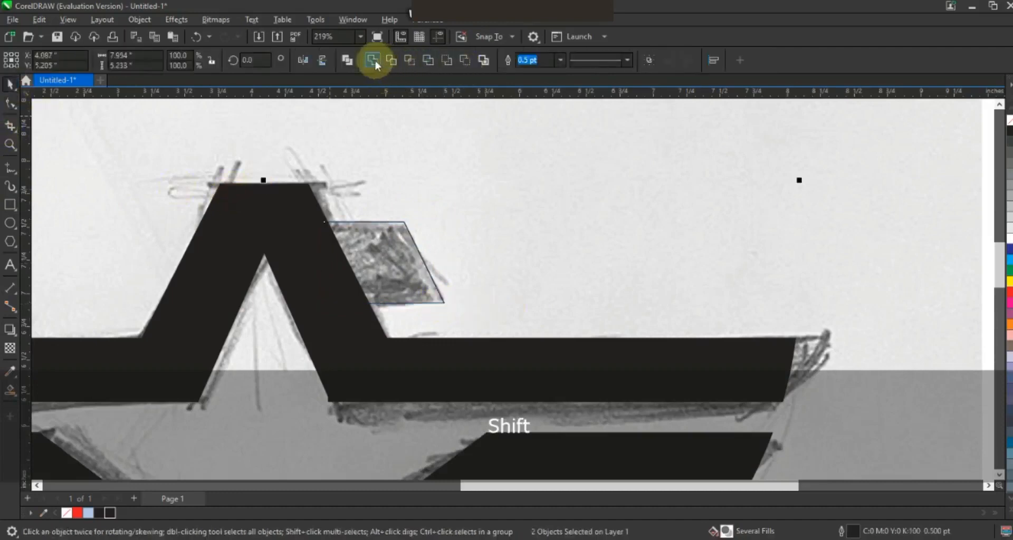
pyautogui.click(373, 60)
pyautogui.press('F3')
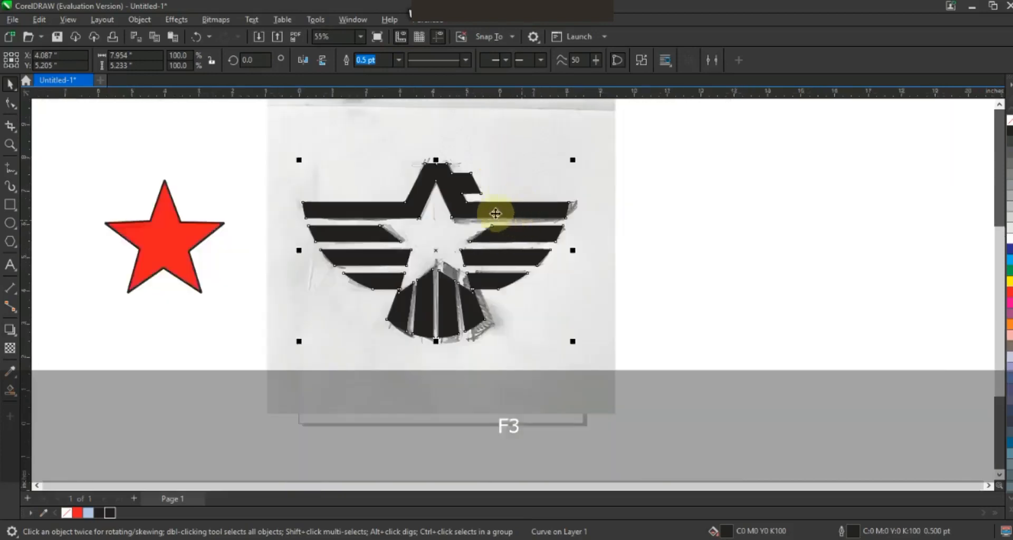
# Move the black eagle horizontally off the sketch to the empty area on its right
pyautogui.moveTo(495, 213); pyautogui.dragTo(836, 214)
pyautogui.click(863, 348)
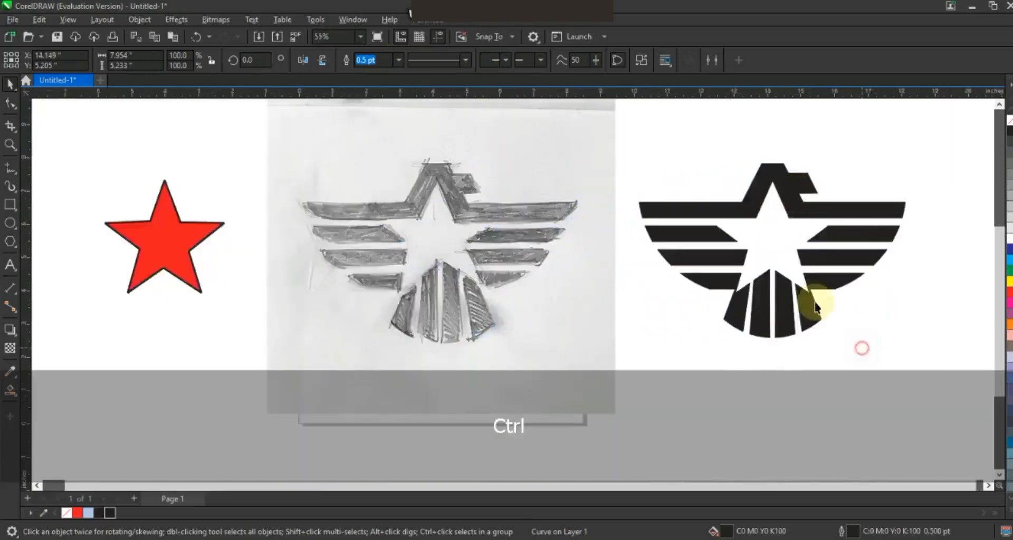
pyautogui.click(839, 291)
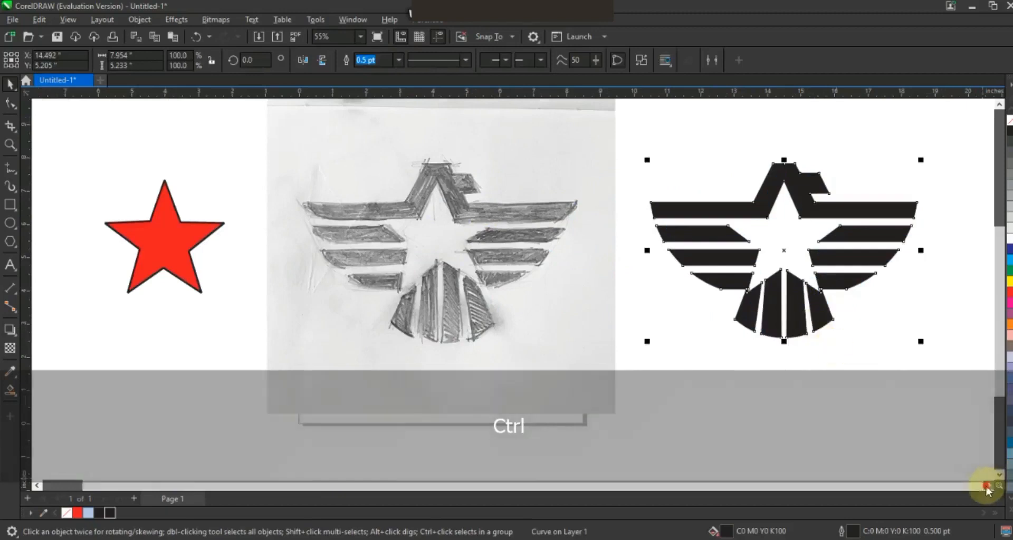
pyautogui.hscroll(5, 796, 355)
pyautogui.click(796, 355)
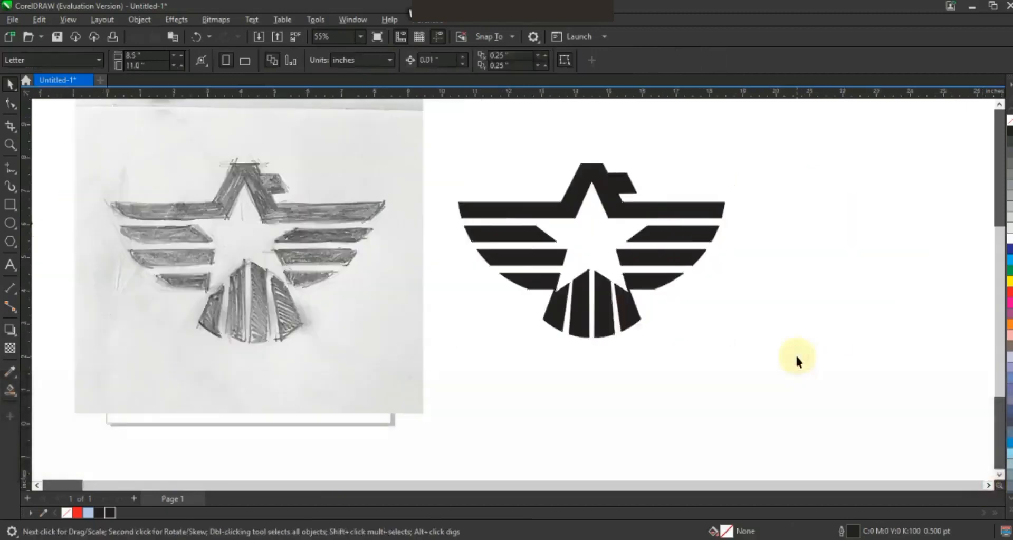
# Compare the finished eagle with the pencil sketch in a full-screen preview
pyautogui.click(667, 285)
pyautogui.click(730, 328)
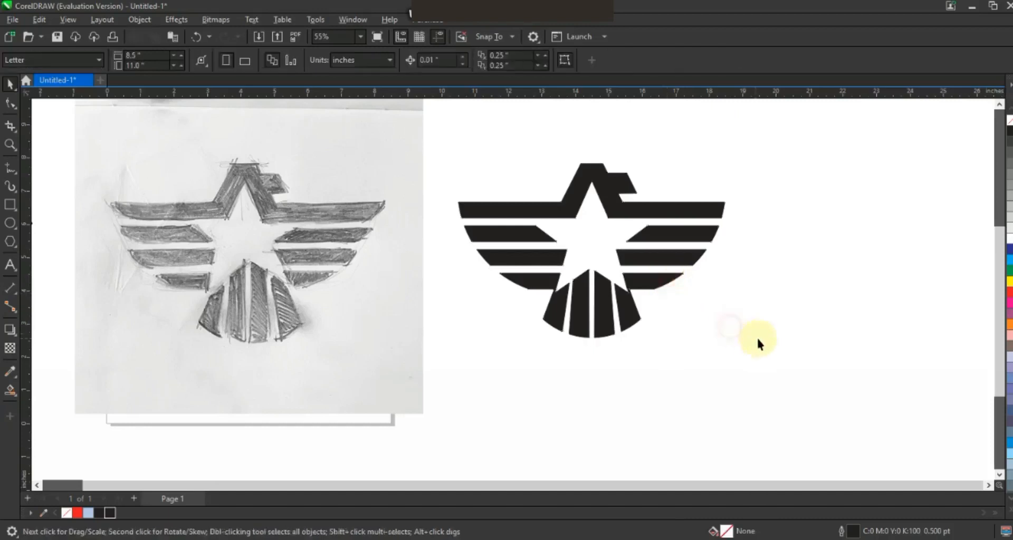
pyautogui.click(6, 149)
pyautogui.moveTo(125, 119); pyautogui.dragTo(802, 362)
pyautogui.press('F9')
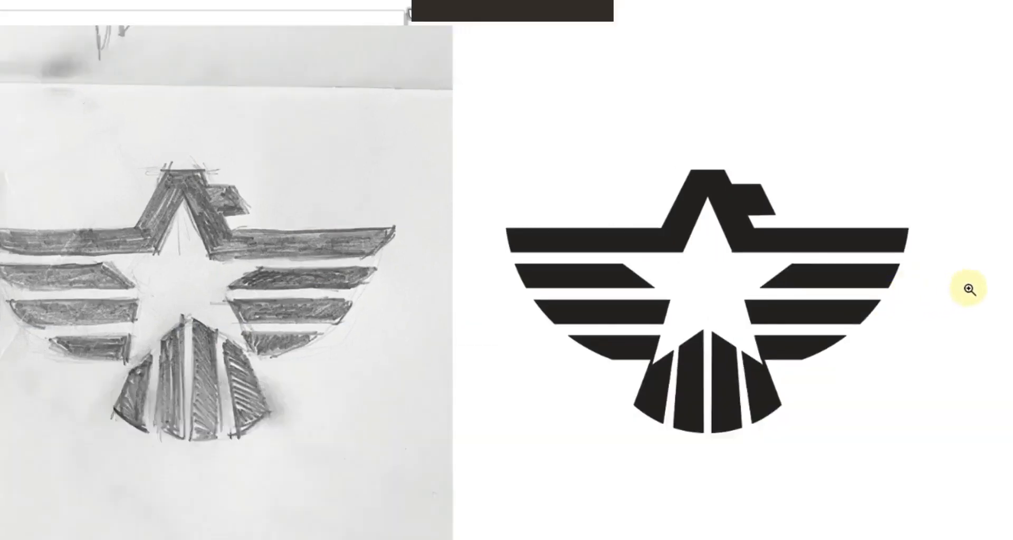
pyautogui.click(966, 290)
# Duplicate the eagle to the right and stretch both of the copy's wings outward horizontally, the left one by about 3.2 inches
pyautogui.press('F3')
pyautogui.press('F10')
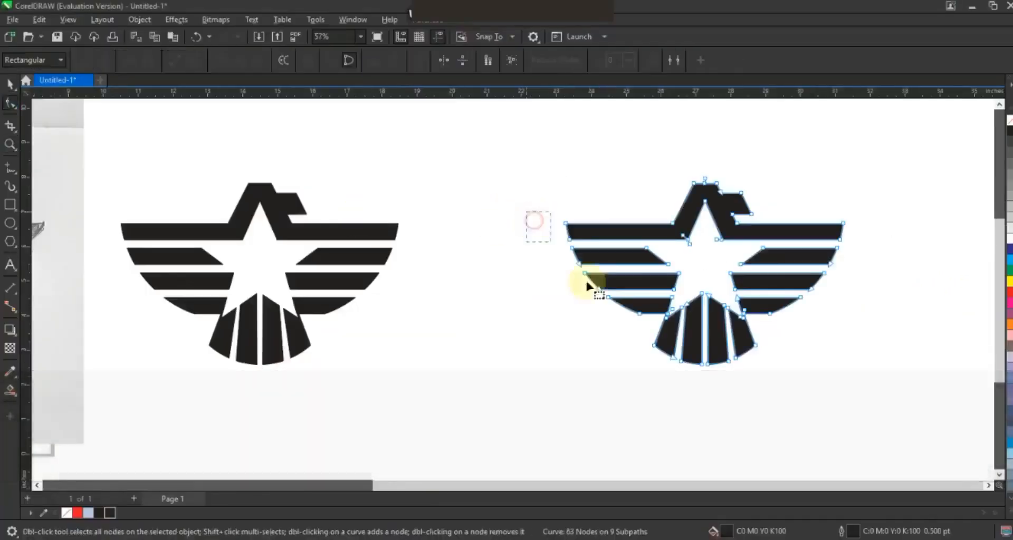
pyautogui.moveTo(625, 319); pyautogui.dragTo(527, 303)
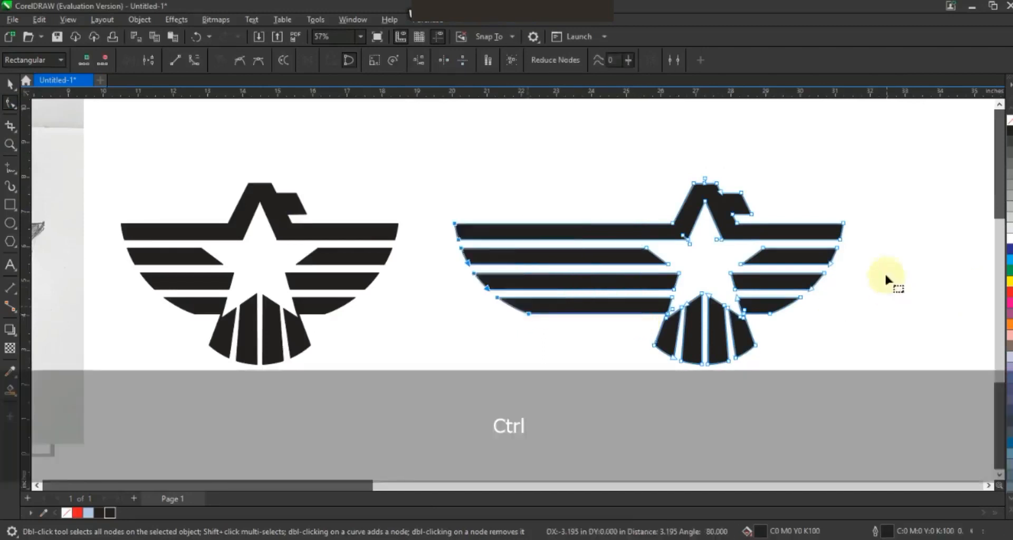
pyautogui.moveTo(879, 211)
pyautogui.mouseDown()
pyautogui.moveTo(766, 322)
pyautogui.moveTo(920, 315)
pyautogui.mouseUp()
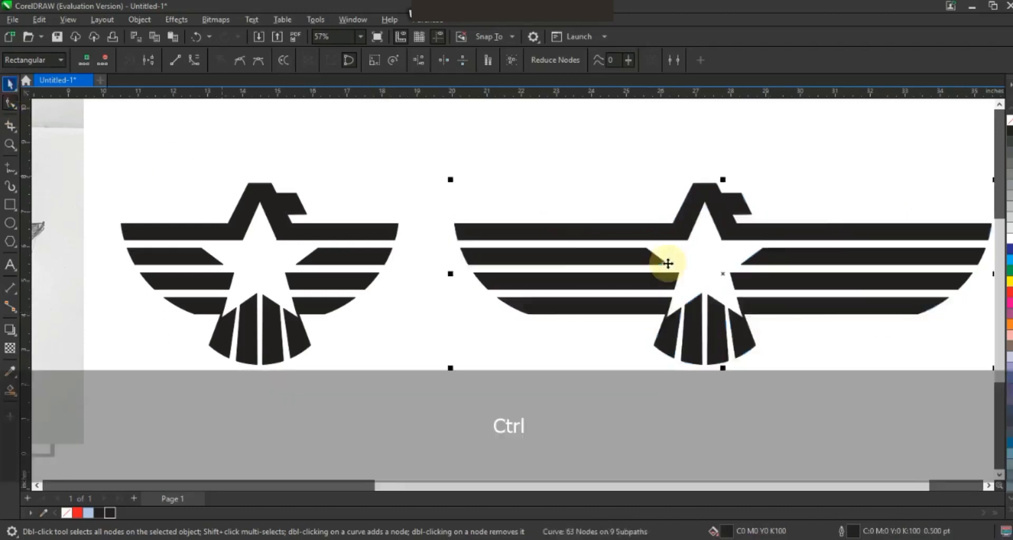
# Move the wide-winged eagle horizontally farther away from the original eagle
pyautogui.press('F3')
pyautogui.press('space')
pyautogui.moveTo(679, 267); pyautogui.dragTo(730, 267)
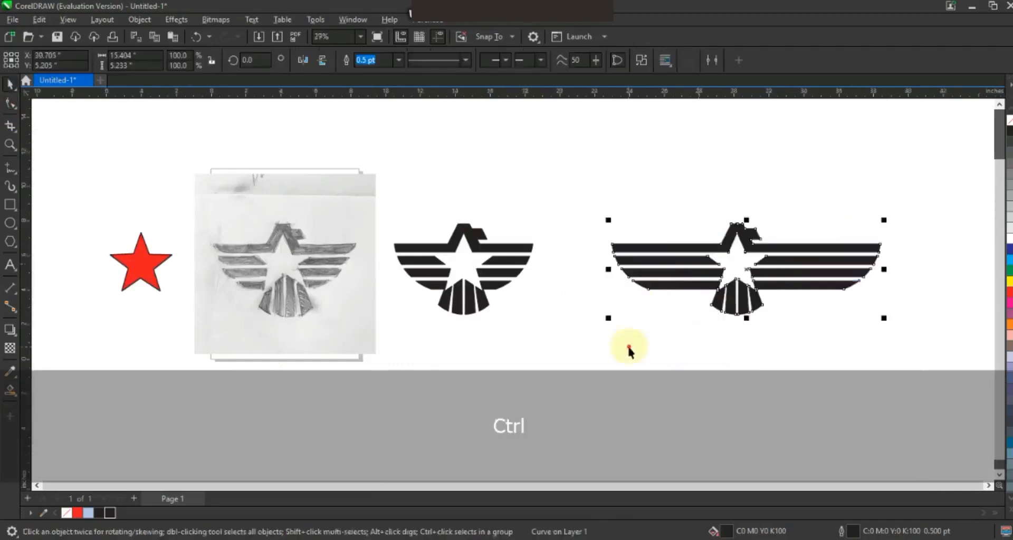
pyautogui.click(633, 350)
# Draw a diagonal cutting line across the wide eagle's upper left wing stripe, with a red 2 pt outline
pyautogui.click(10, 145)
pyautogui.moveTo(589, 192); pyautogui.dragTo(904, 343)
pyautogui.click(11, 168)
pyautogui.click(267, 218)
pyautogui.press('ctrl')
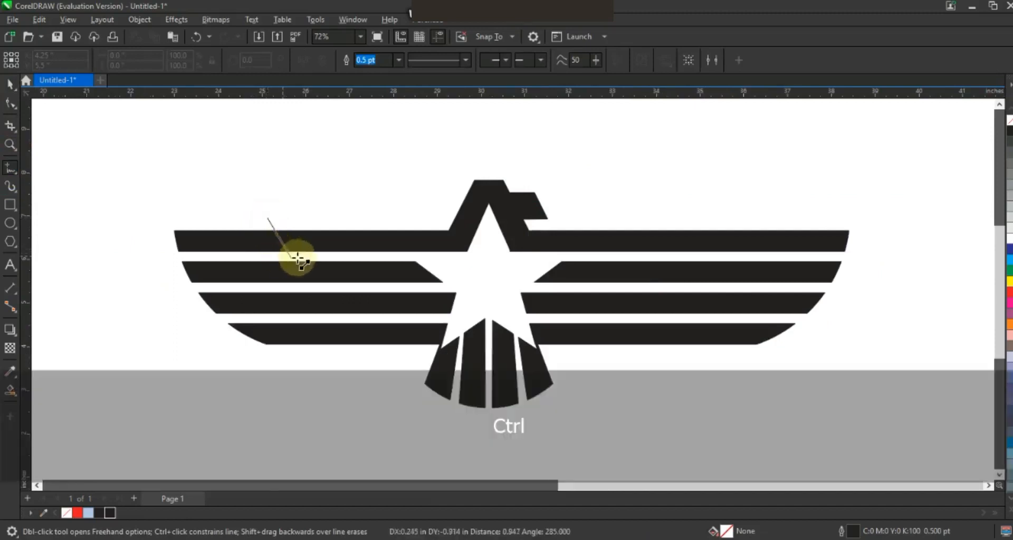
pyautogui.click(299, 258)
pyautogui.click(398, 60)
pyautogui.click(373, 123)
pyautogui.rightClick(1009, 293)
# Repeat the red line diagonally down the left wing so each of the four stripes is crossed, and adjust the lowest line
pyautogui.click(9, 84)
pyautogui.click(285, 249)
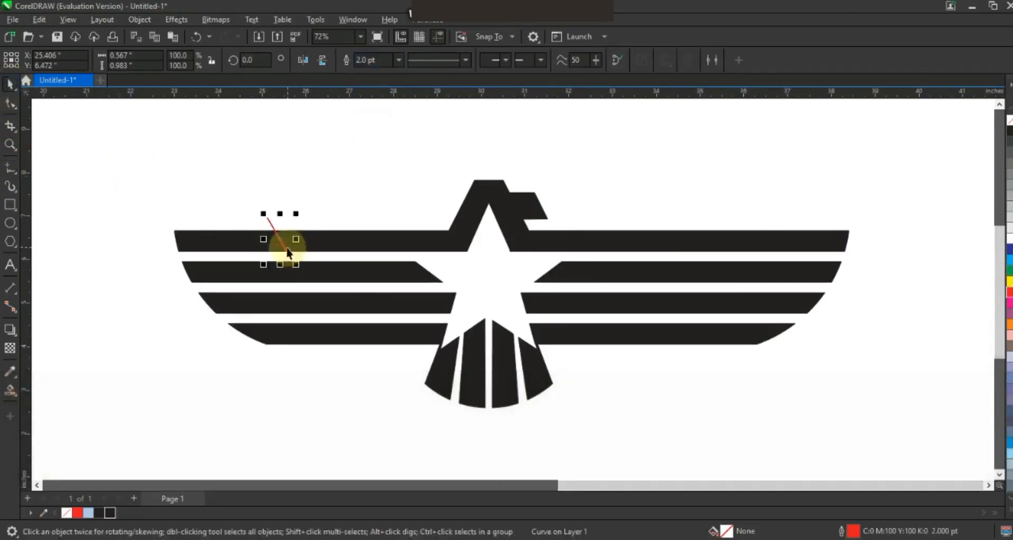
pyautogui.moveTo(286, 248); pyautogui.dragTo(317, 283)
pyautogui.hotkey('ctrl', 'r')
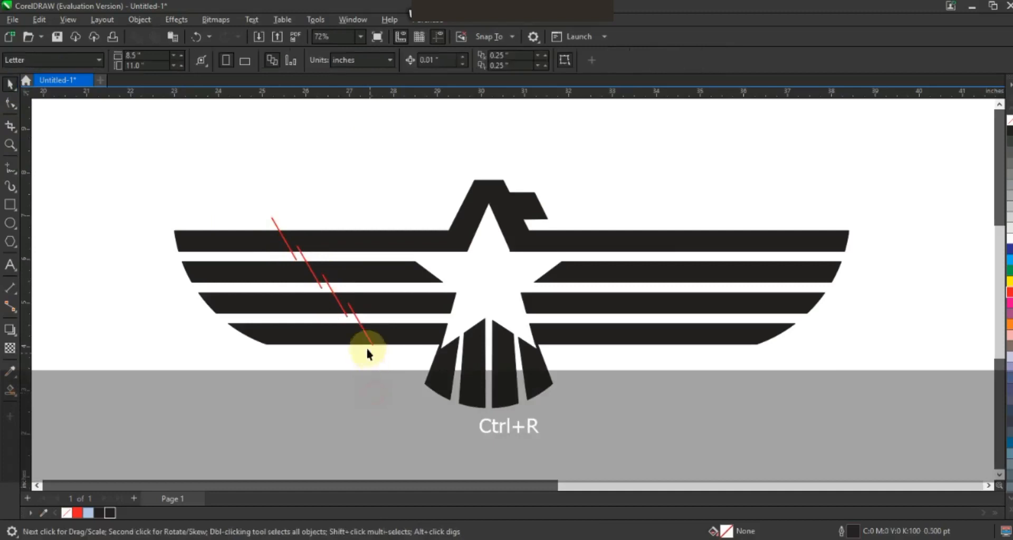
pyautogui.moveTo(373, 346); pyautogui.dragTo(370, 342)
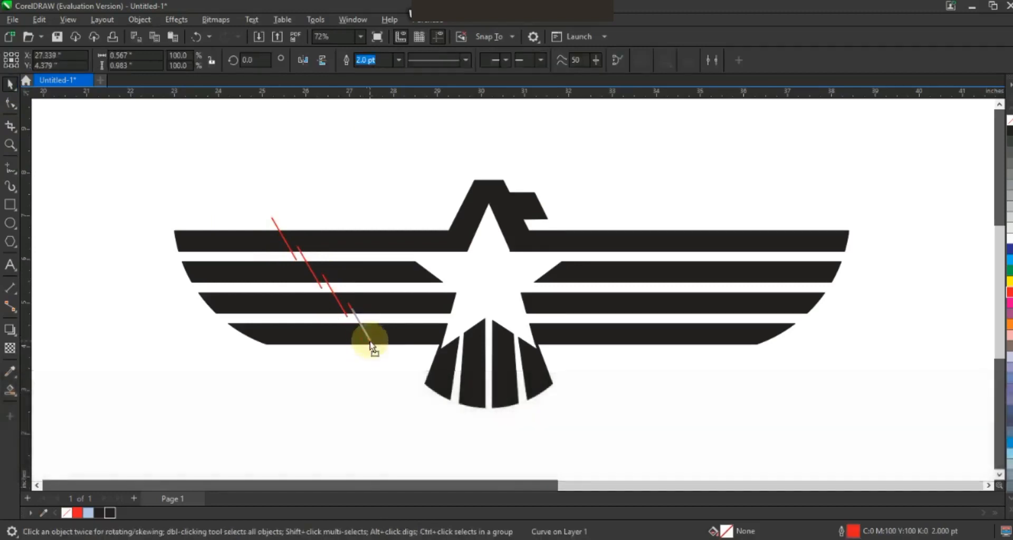
pyautogui.click(365, 372)
pyautogui.moveTo(409, 375); pyautogui.dragTo(407, 372)
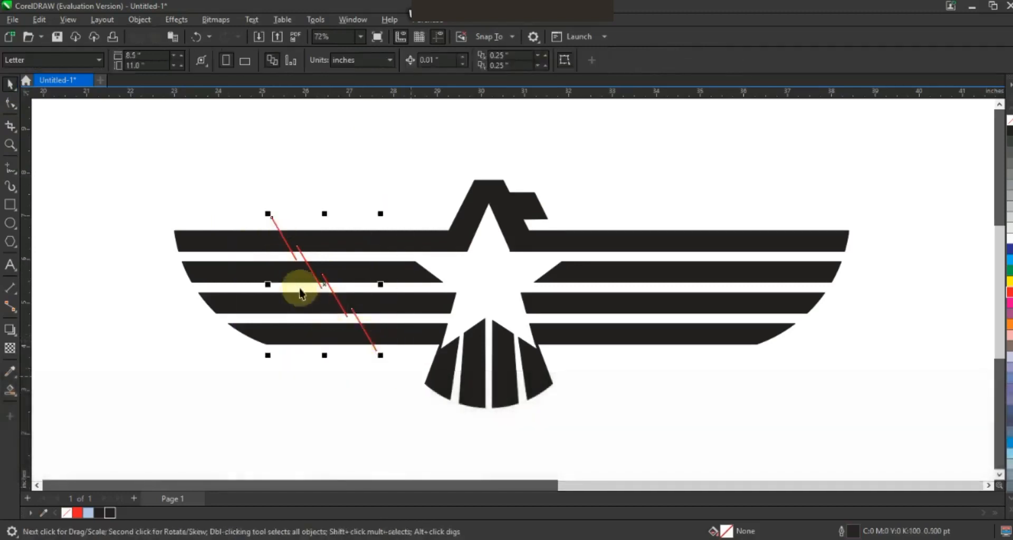
# Mirror a copy of the four red lines onto the right wing and combine both sets into one curve
pyautogui.moveTo(268, 284); pyautogui.dragTo(675, 285)
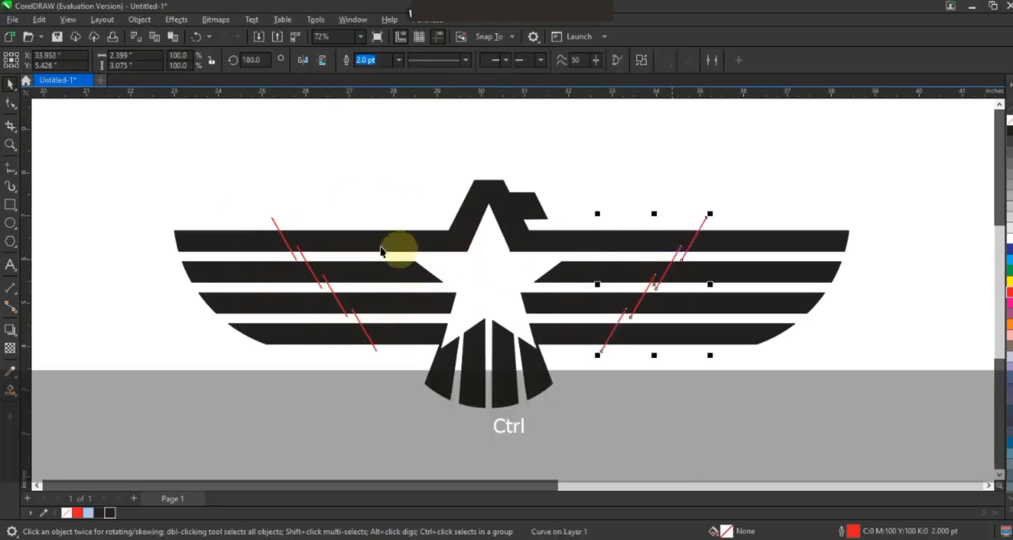
pyautogui.keyDown('shift'); pyautogui.click(278, 219); pyautogui.keyUp('shift')
pyautogui.moveTo(602, 346); pyautogui.dragTo(604, 345)
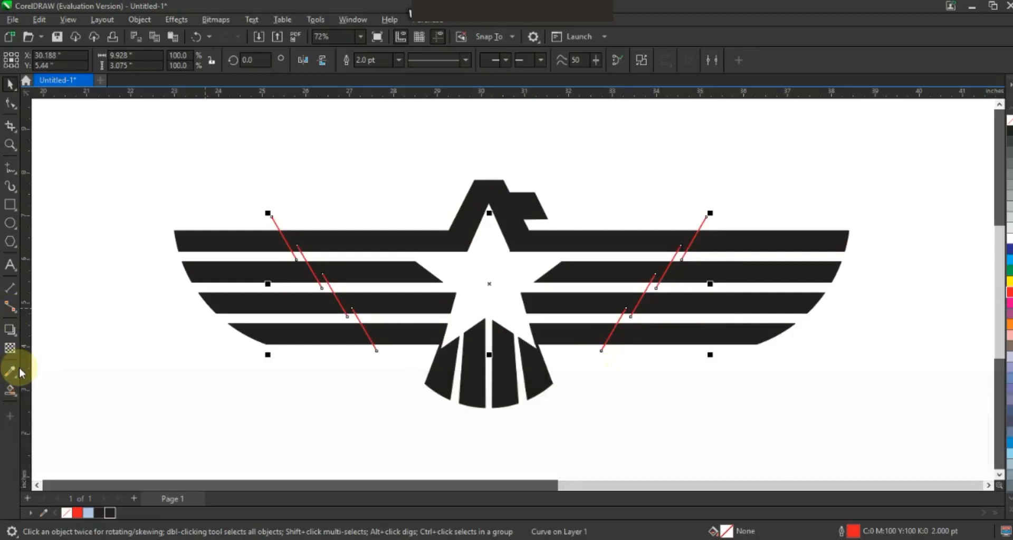
# Use Smart Fill to create light blue shapes from the head, the wing stripes inside the red lines and the tail feathers
pyautogui.click(10, 392)
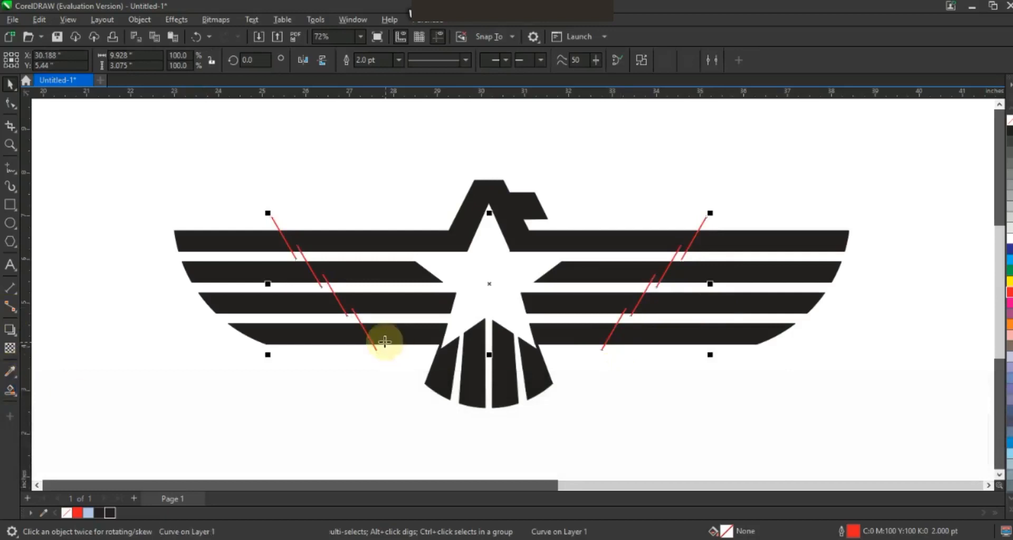
pyautogui.click(385, 338)
pyautogui.click(390, 302)
pyautogui.click(377, 274)
pyautogui.click(364, 246)
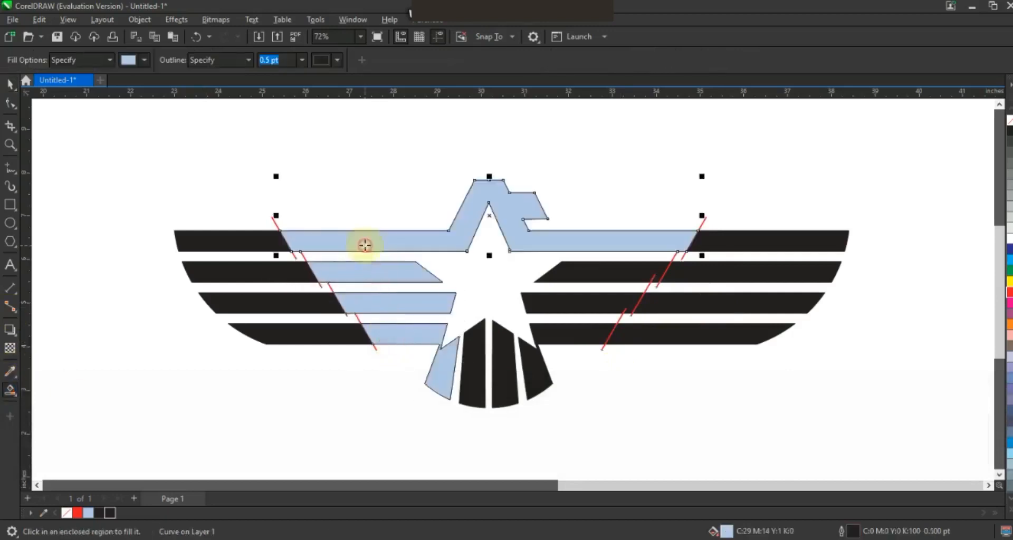
pyautogui.click(594, 274)
pyautogui.click(565, 303)
pyautogui.click(554, 333)
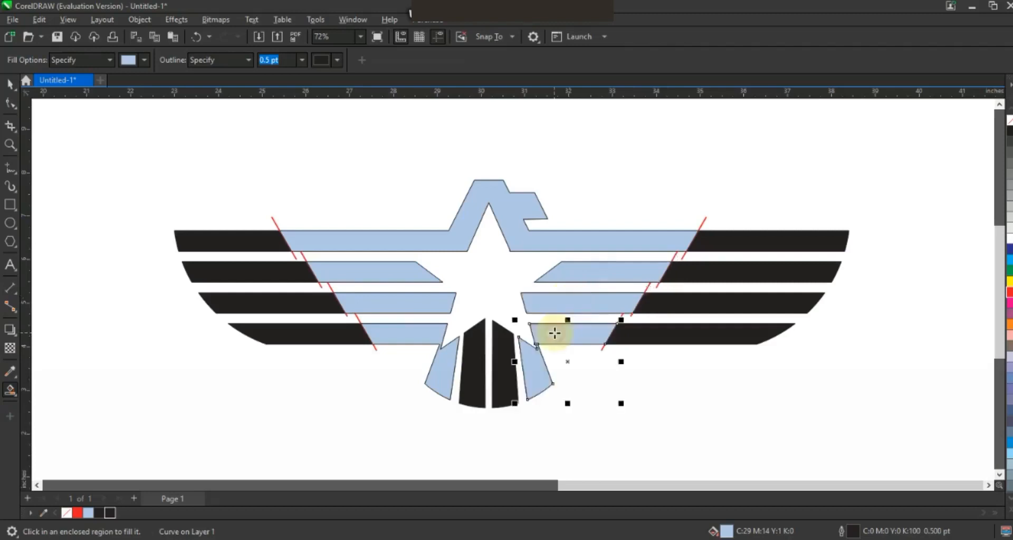
pyautogui.click(506, 344)
pyautogui.click(483, 343)
# Delete the black wide-winged eagle and the red cutting lines, keeping the light blue shapes
pyautogui.click(10, 83)
pyautogui.click(247, 239)
pyautogui.press('Delete')
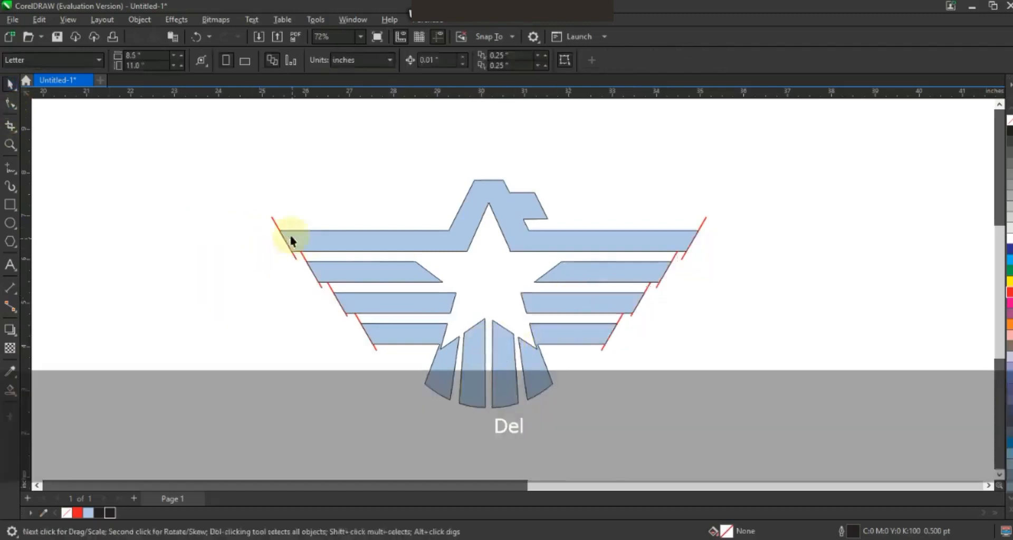
pyautogui.press('Delete')
# Join all the light blue shapes into a single curve and fill it with black
pyautogui.moveTo(708, 408); pyautogui.dragTo(746, 417)
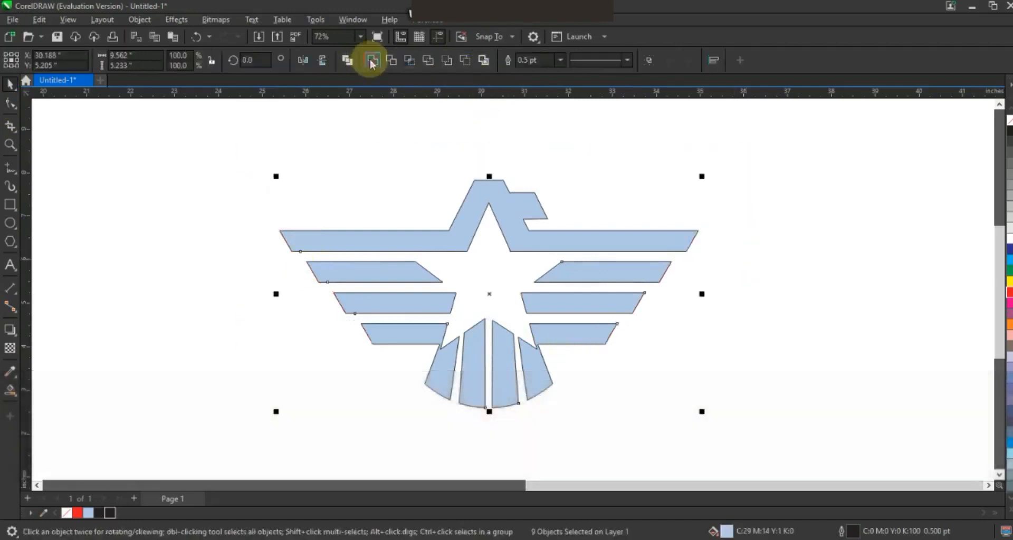
pyautogui.hotkey('ctrl', 'l')
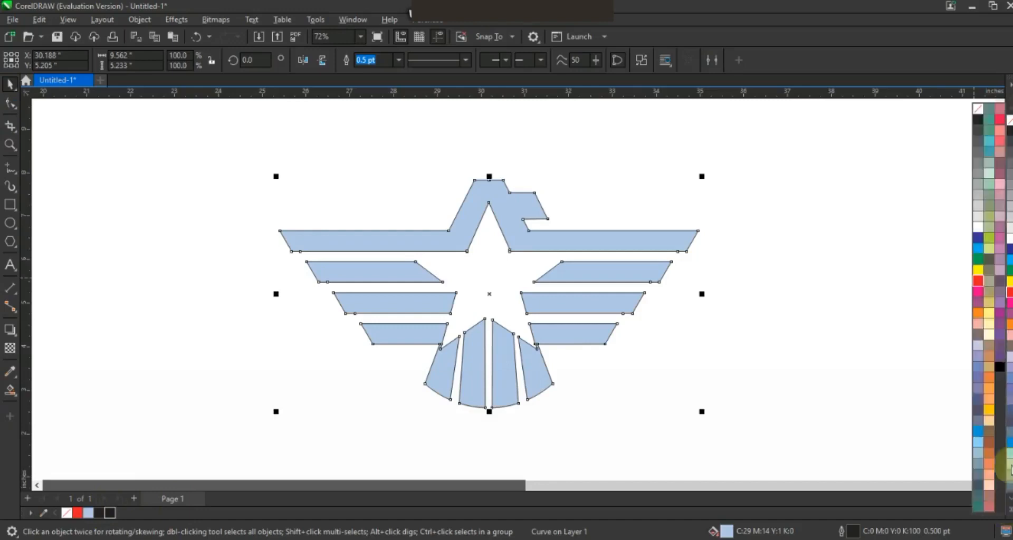
pyautogui.click(1001, 357)
# Move the angular-winged eagle close beside the round-winged eagle
pyautogui.press('F3')
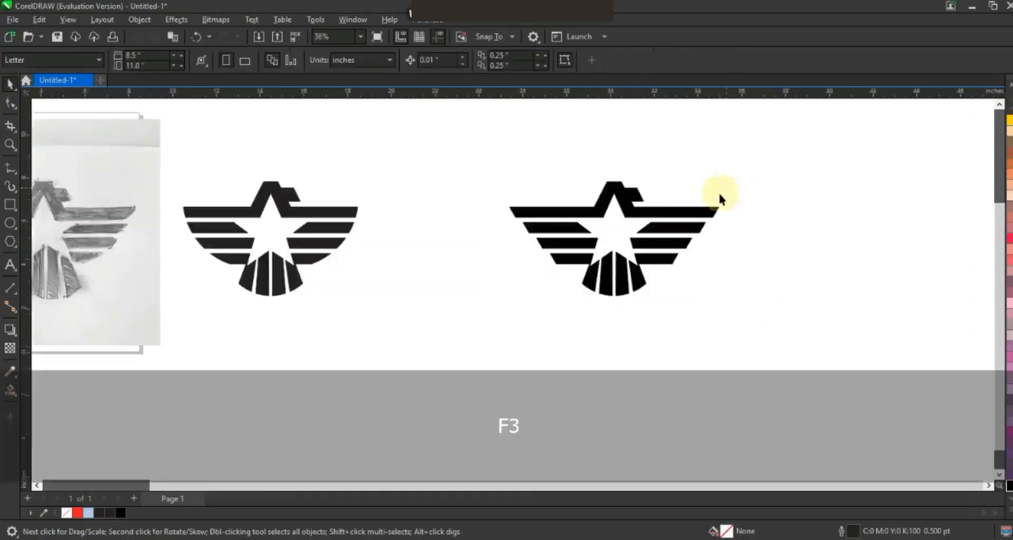
pyautogui.click(671, 234)
pyautogui.click(628, 238)
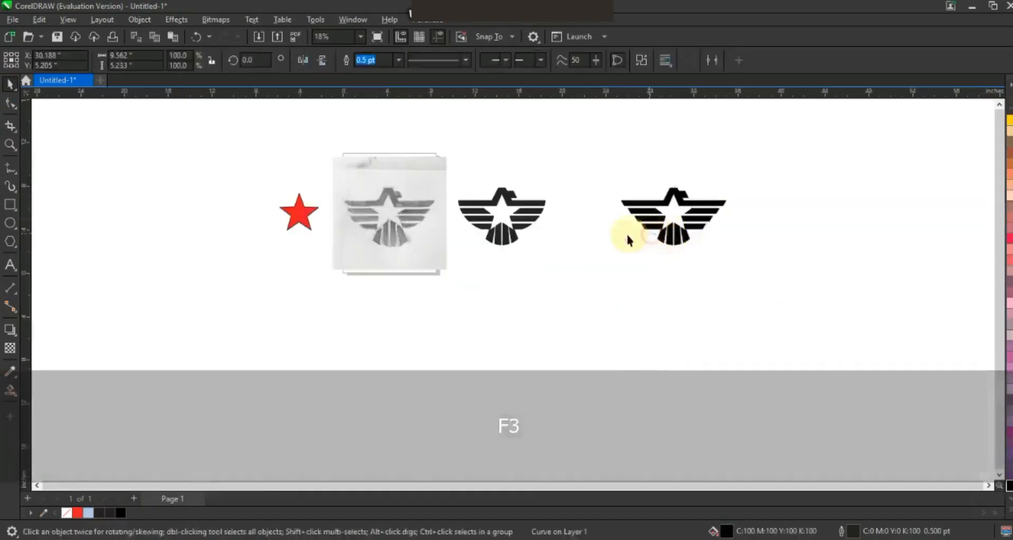
pyautogui.moveTo(662, 240); pyautogui.dragTo(595, 240)
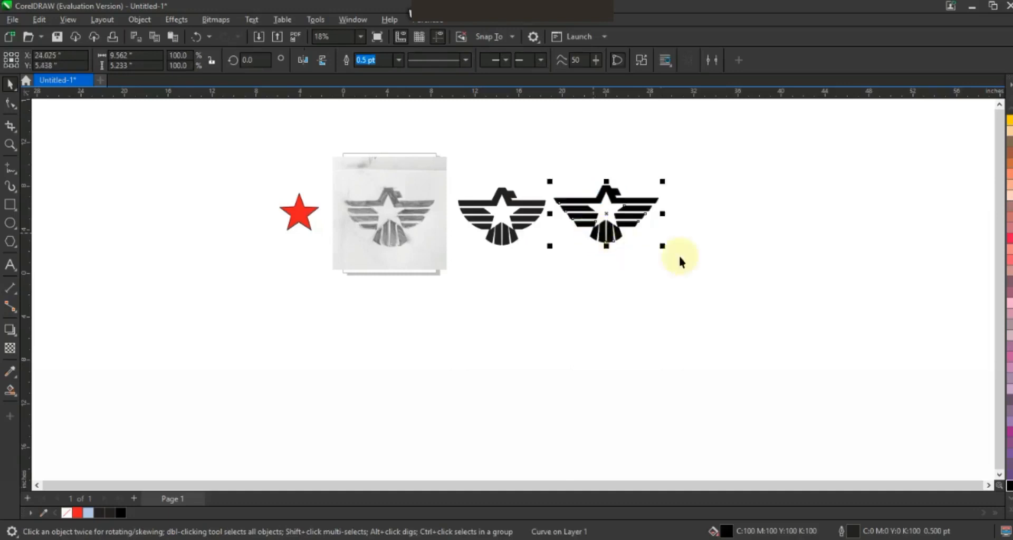
pyautogui.click(679, 258)
pyautogui.press('z')
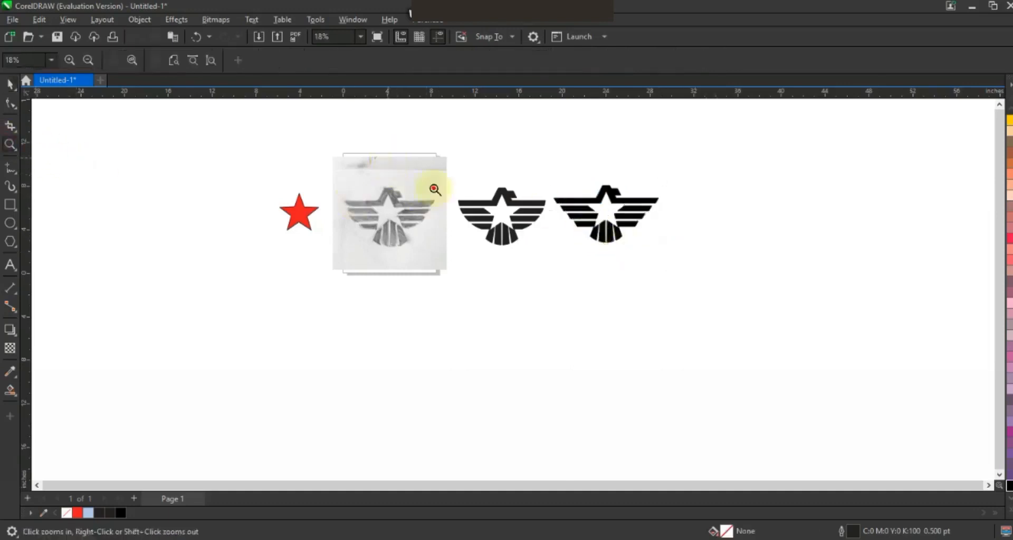